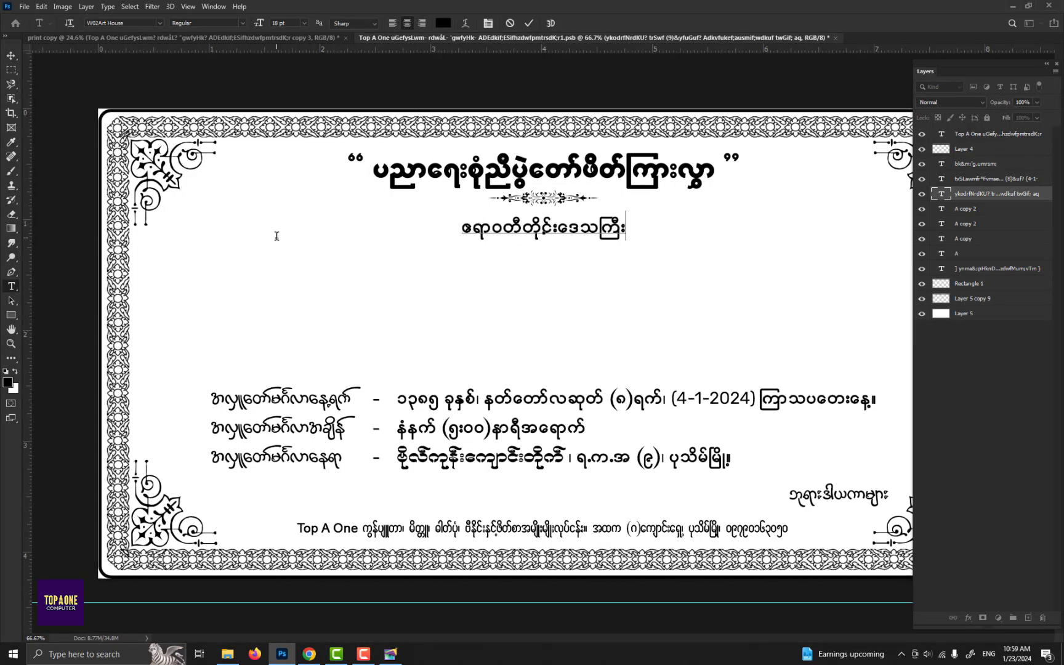
Type the Burmese invitation paragraph, ending with 'ကြွရောက်ပါရန် လေးစားစွာဖြင့် ဖိတ်ကြားအပ်ပါသည်။'
text(ကြိမ်နီကုန်းကျေးရွာ၊ အ)
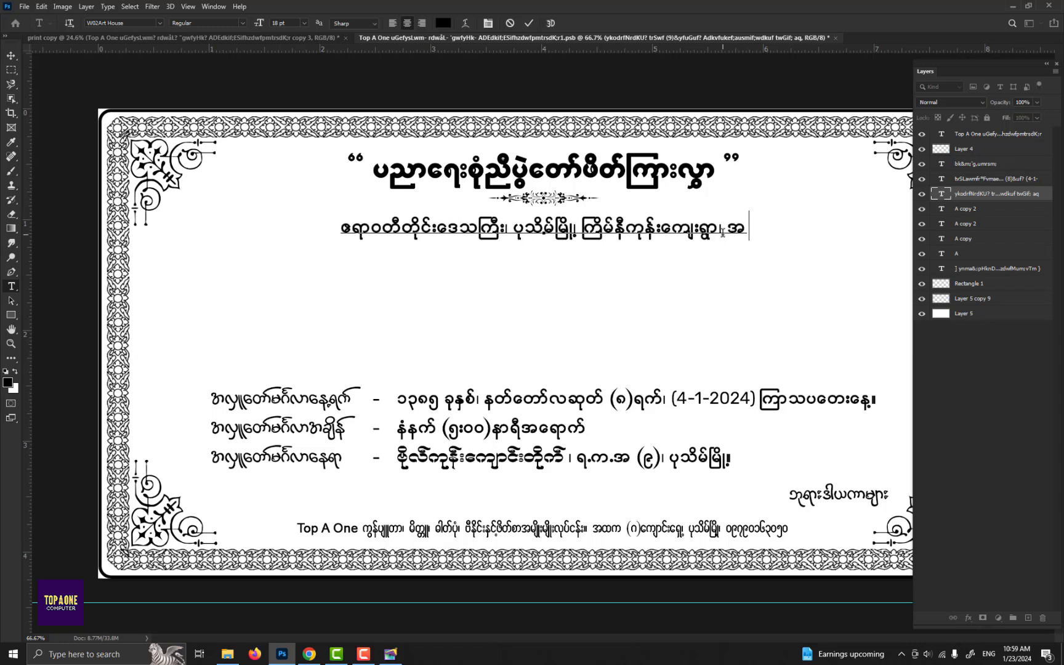
text(.မ.က)
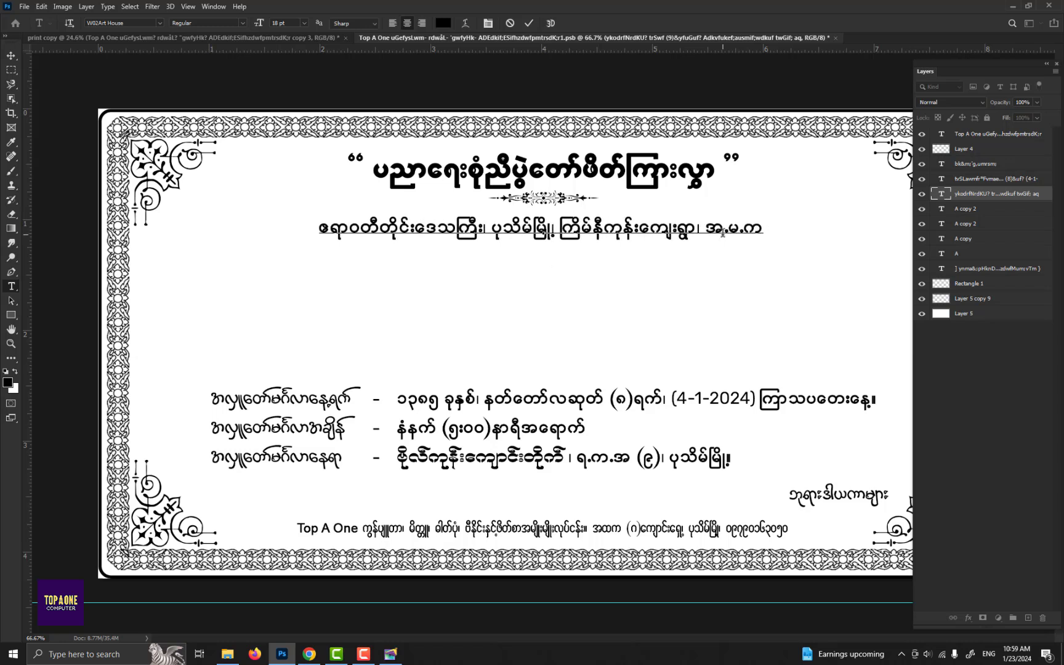
text( ၏ ၂၀၂၃ - ၂၀၂၄ ပညာသင်နှစ်)
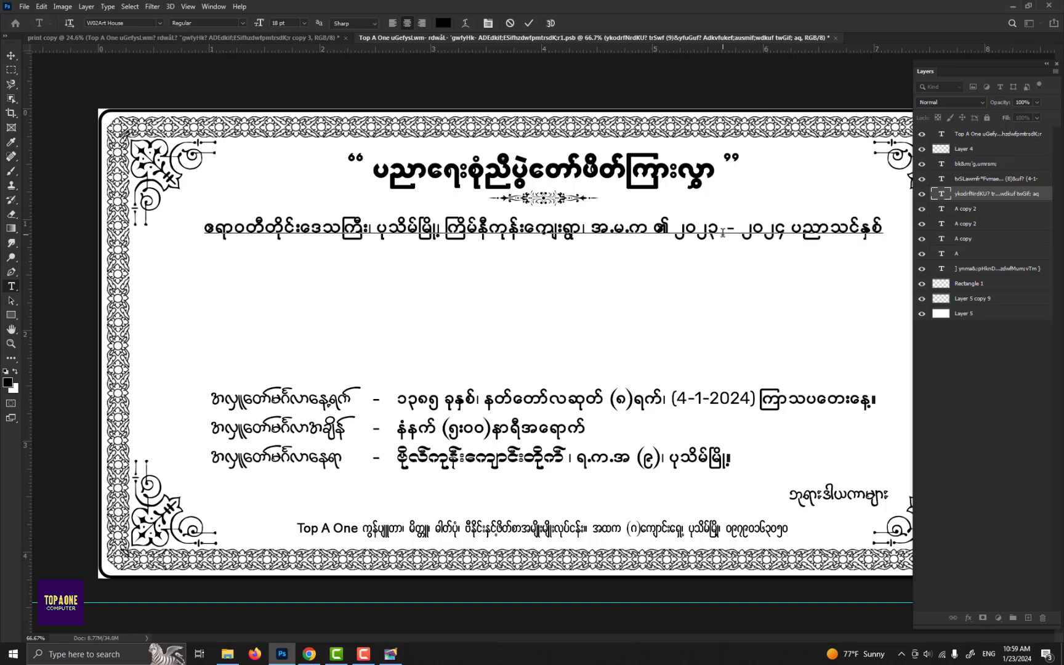
text( ပညာရေးစုံညီပွဲတော်နှင့် ပညာရည်ချွန်ဆုပေးပွဲအခမ်းအ)
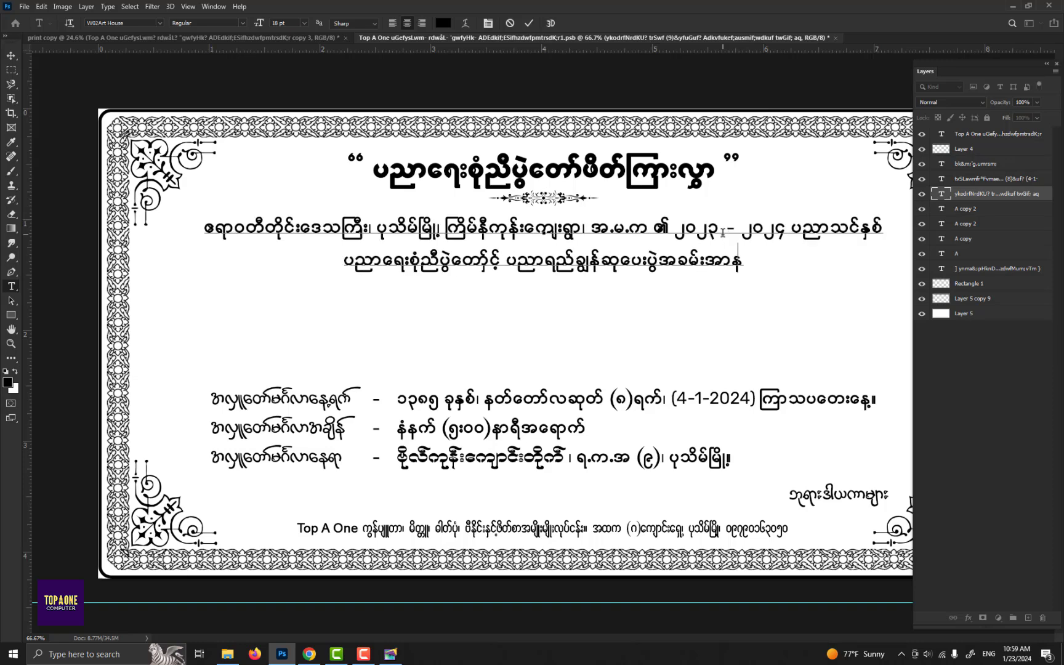
text(နားကို အောက်ပါအစဉ်အတိုင်း)
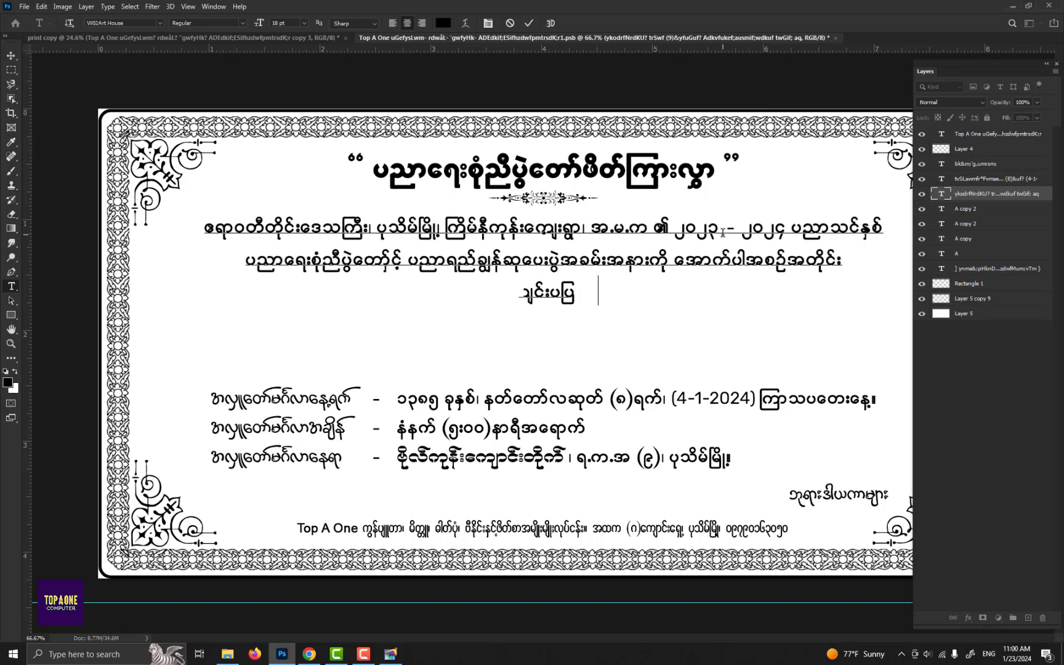
key(BackSpace)
key(BackSpace)
key(BackSpace)
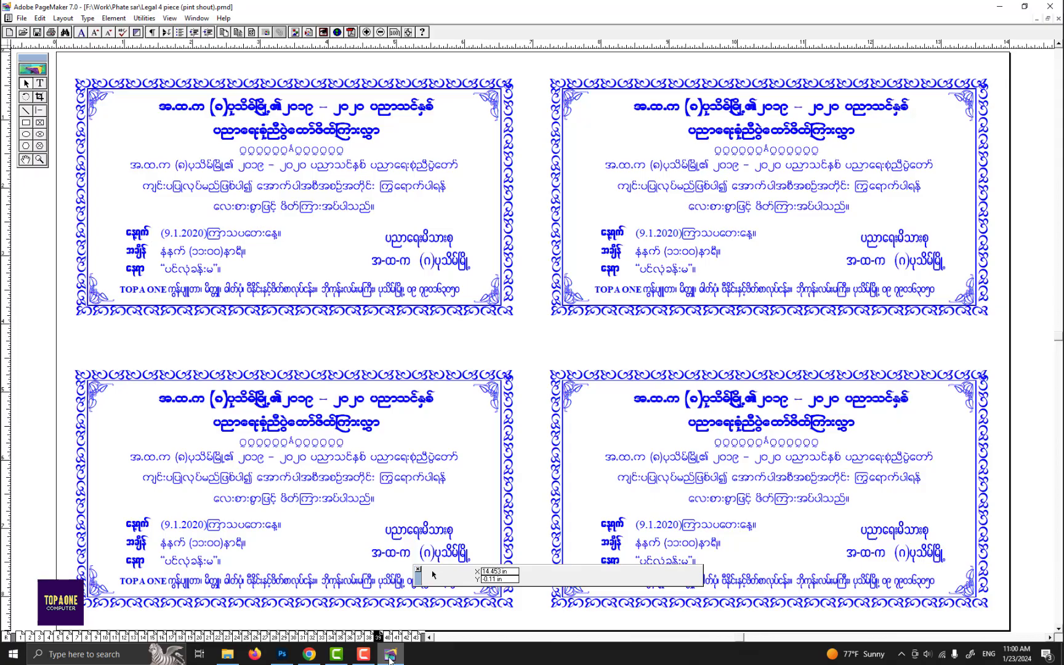
text(ကြွရောက်ပါရန် လေးစားစွာဖြင့် ဖိတ်ကြားအပ်ပါသည်။)
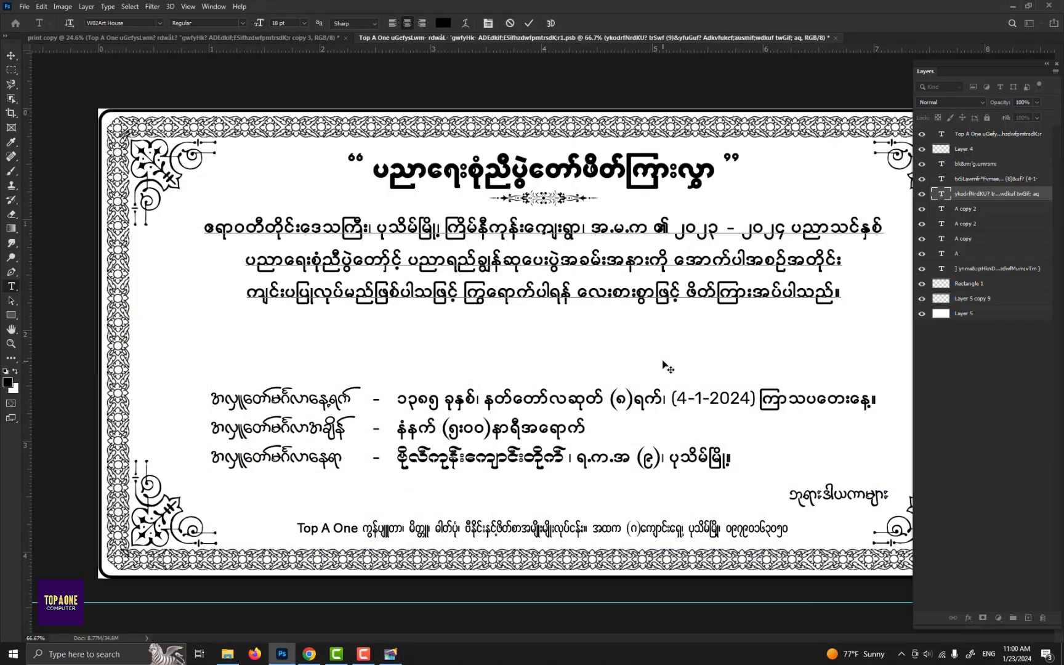
Select part of the paragraph's second line to give it a new font
scroll(542, 342, down, 2)
drag(619, 293, 337, 292)
click(130, 23)
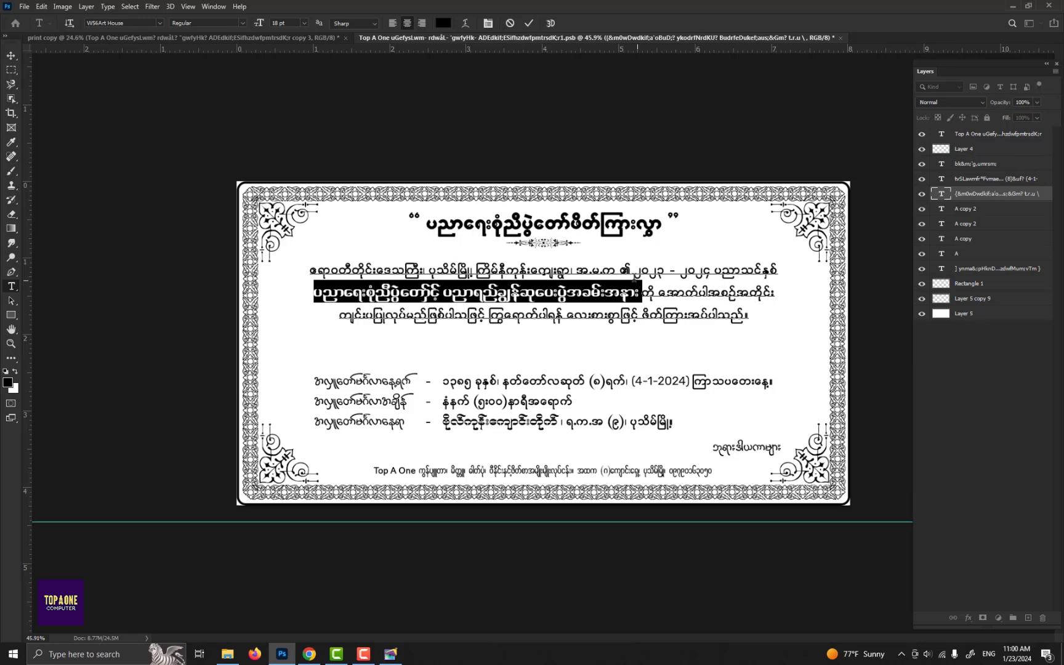
Give the paragraph a lighter font, trim the detail labels' prefixes and change the date to ၂၈
drag(646, 269, 765, 269)
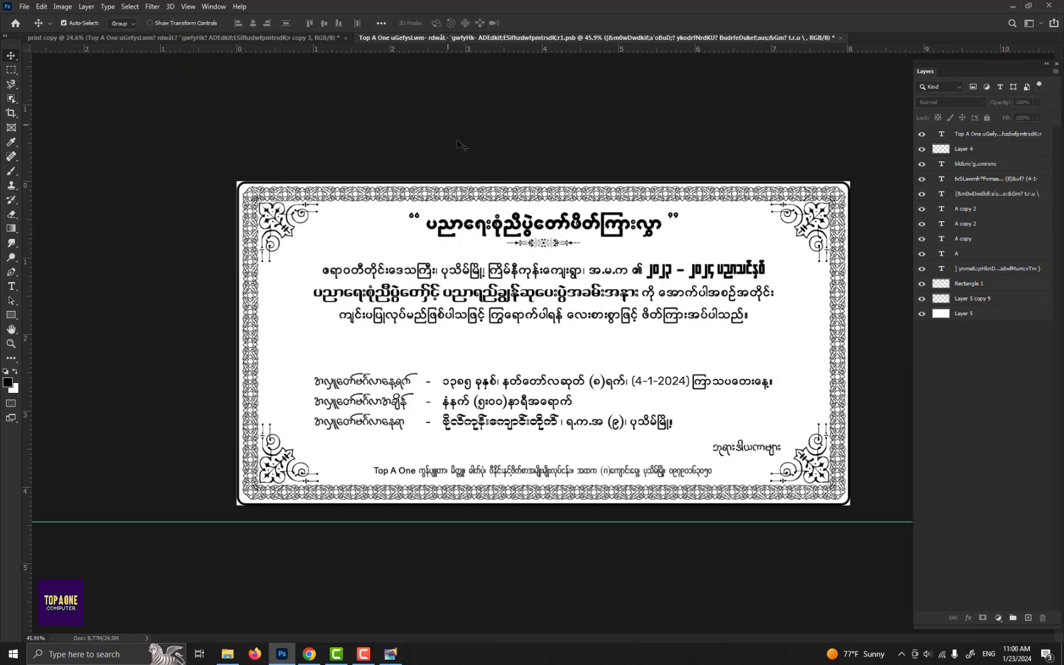
key(ctrl+a)
drag(411, 381, 312, 380)
key(BackSpace)
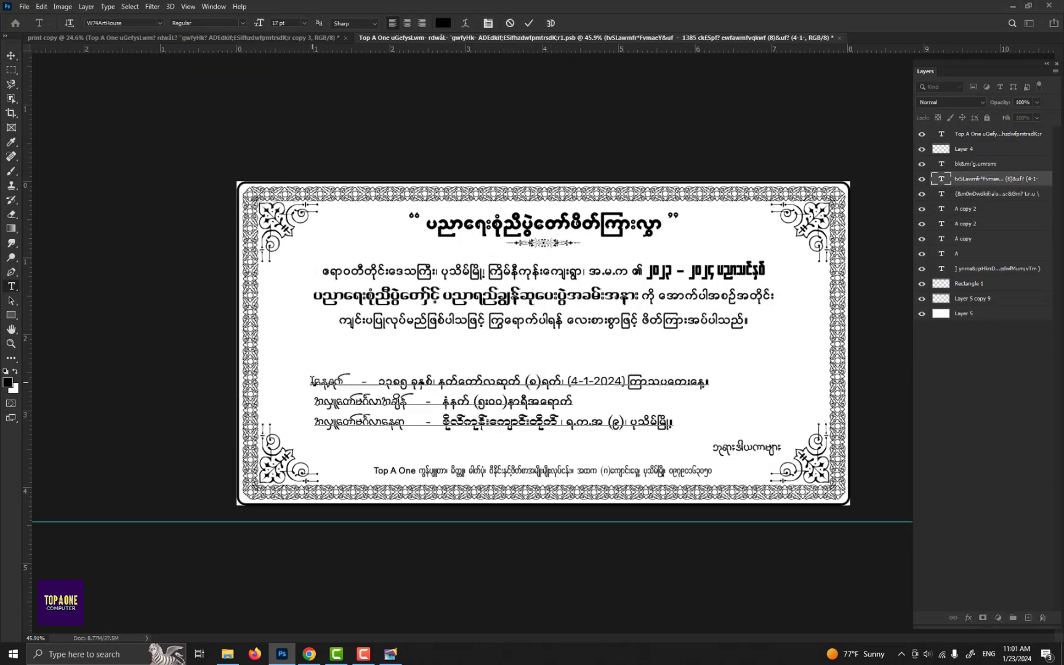
key(shift+End)
text(၂၈)
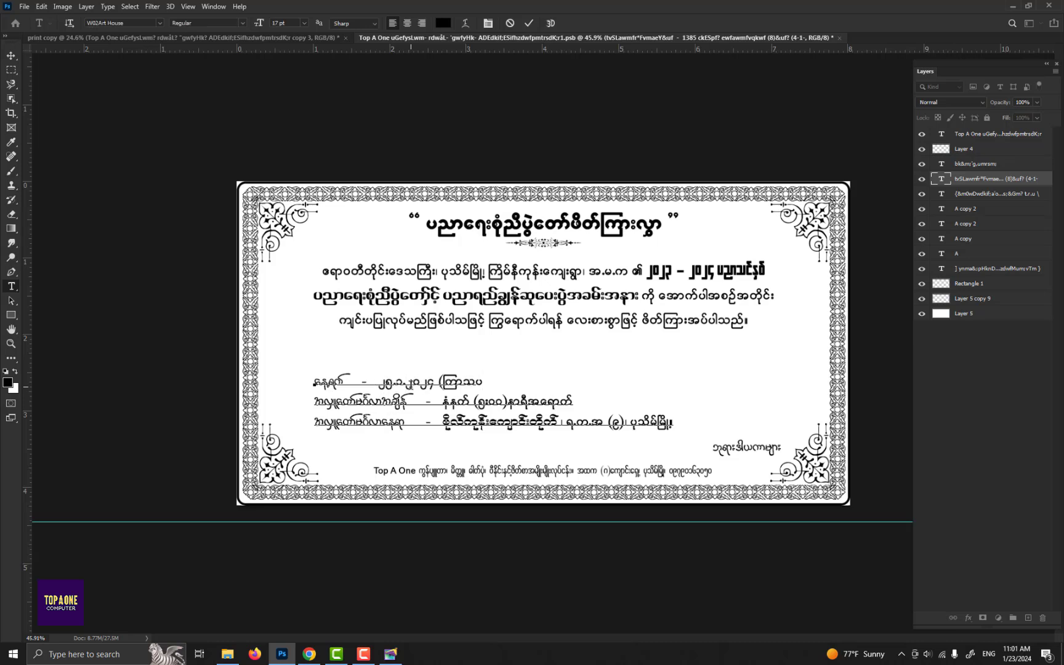
drag(333, 403, 386, 412)
key(BackSpace)
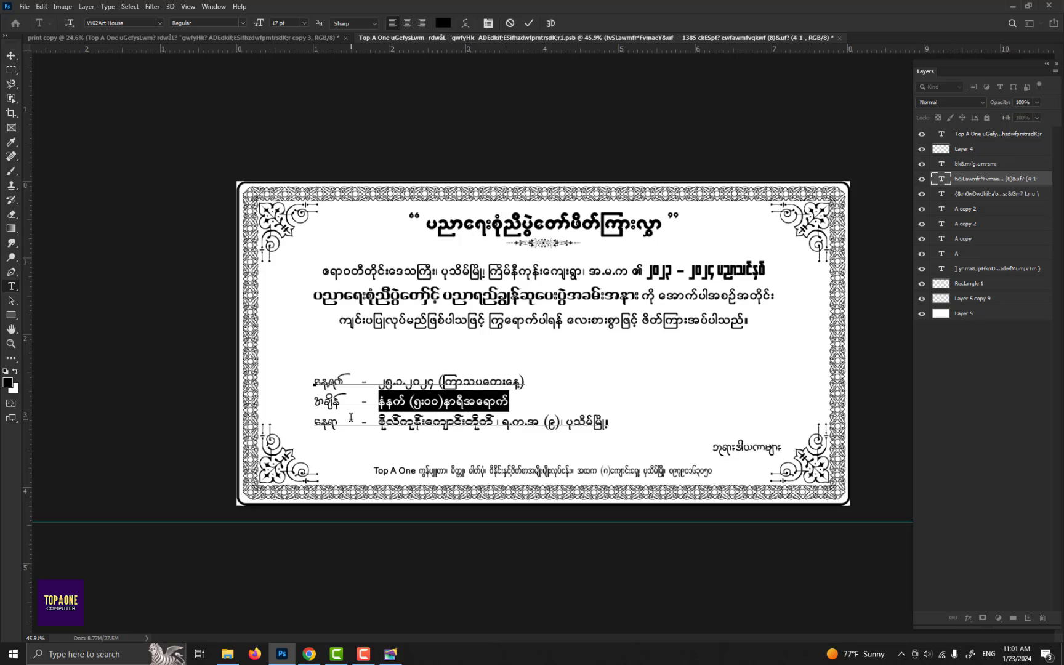
key(ctrl+Return)
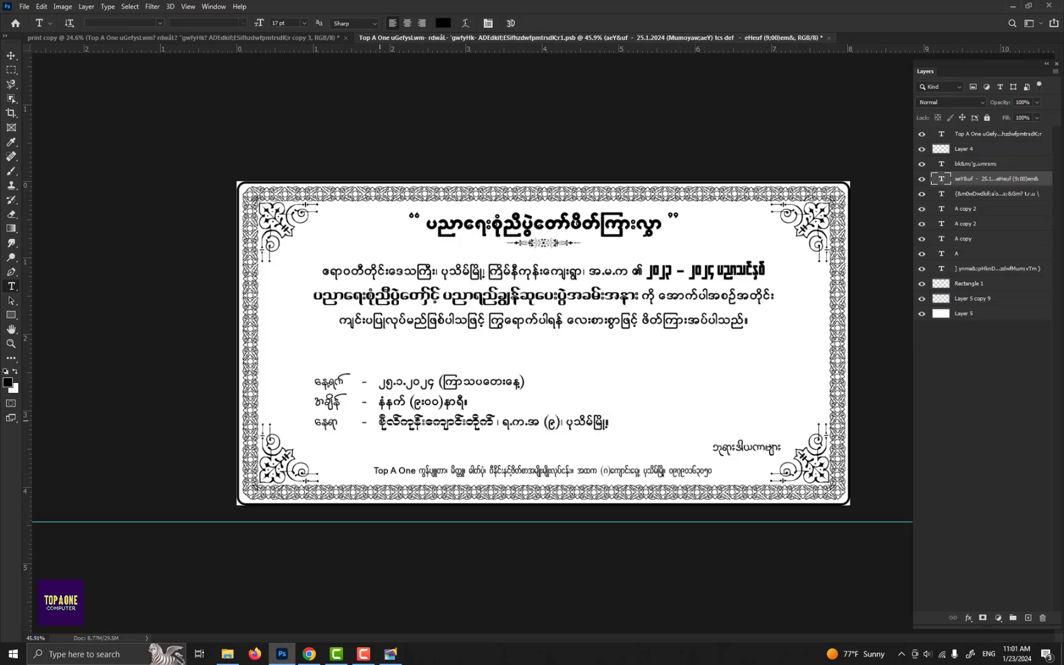
Add 'အ.မ.' and '(ကြိမ်နီကုန်း)' to the paragraph and rebreak it into four lines
text(အ.မ.က (ကြ)
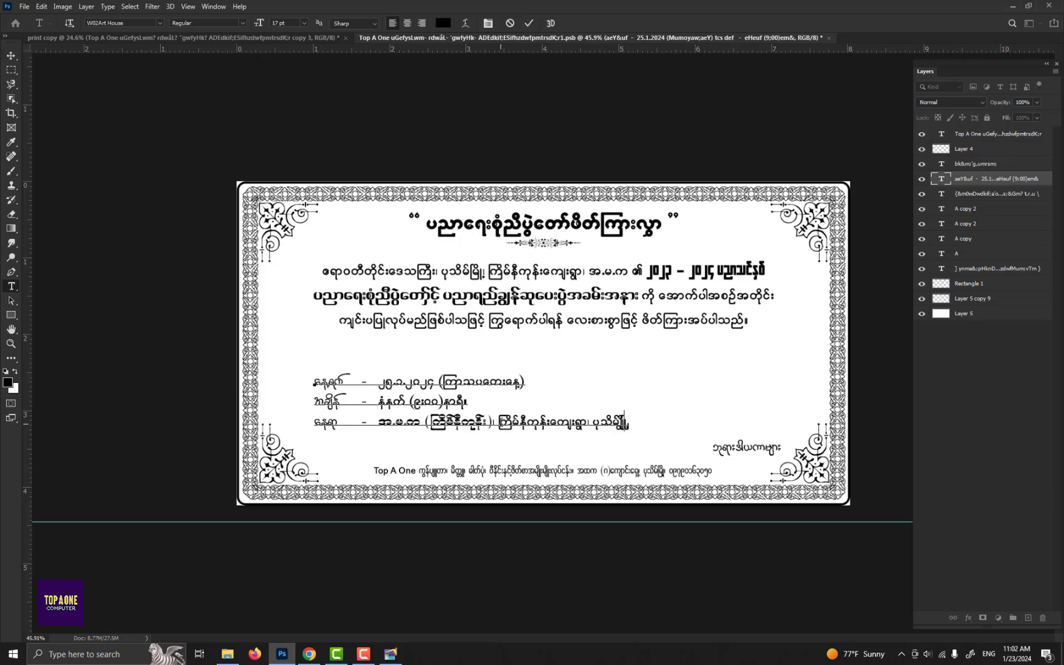
click(634, 271)
text((ကြိမ်နီကုန်း))
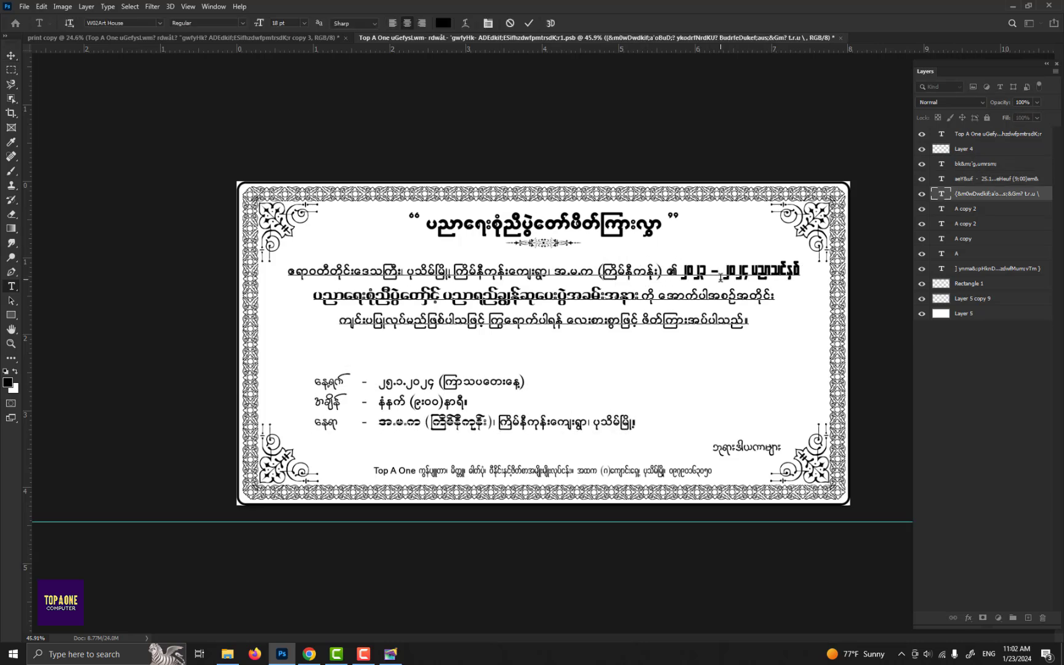
key(Return)
key(BackSpace)
key(Return)
key(Delete)
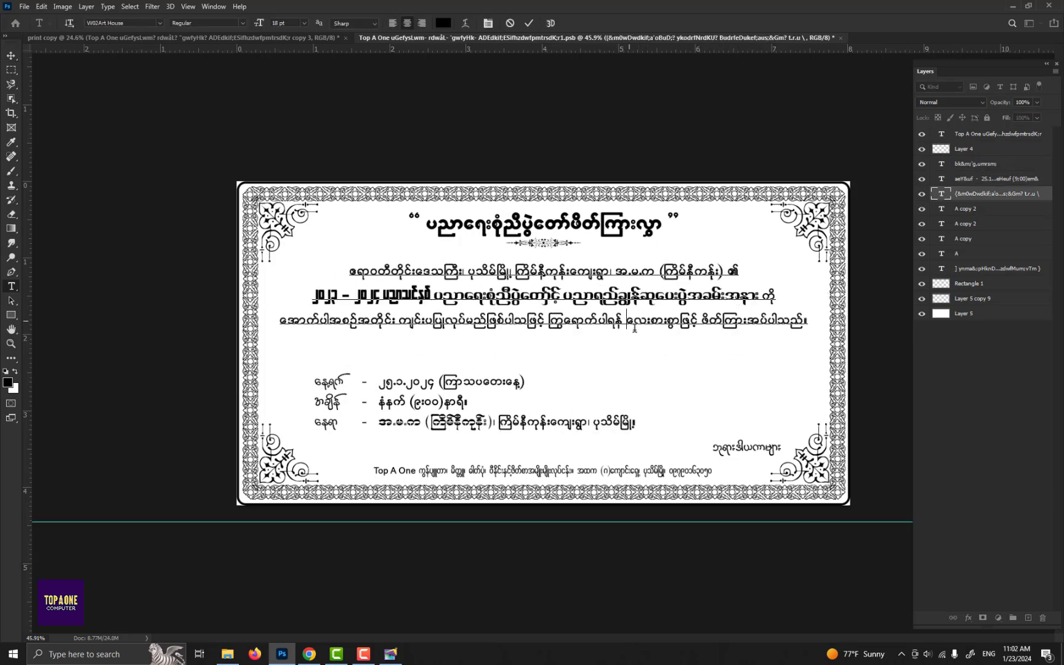
key(Return)
click(10, 57)
Nudge the title ornament and details block, and add a short label beside the date line
drag(542, 242, 542, 250)
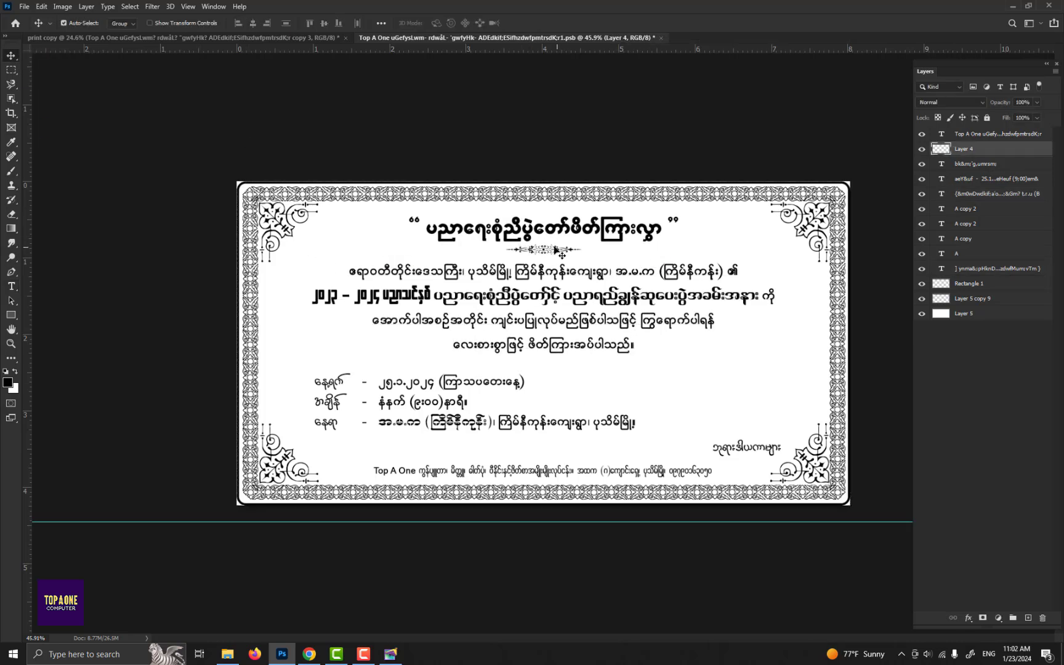
drag(502, 404, 584, 410)
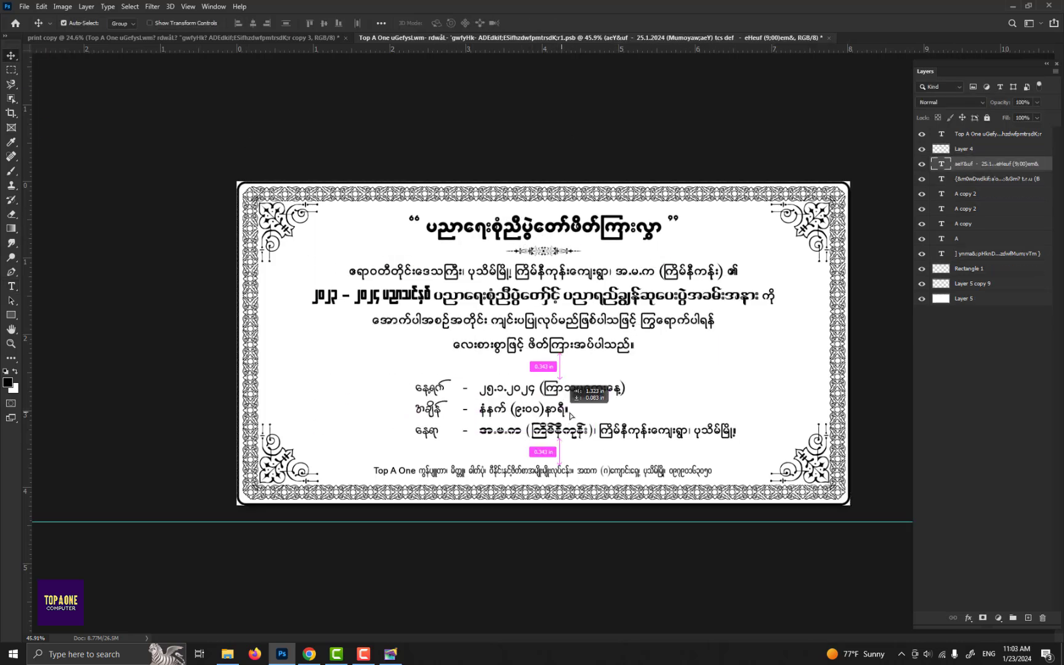
key(t)
click(706, 378)
click(10, 55)
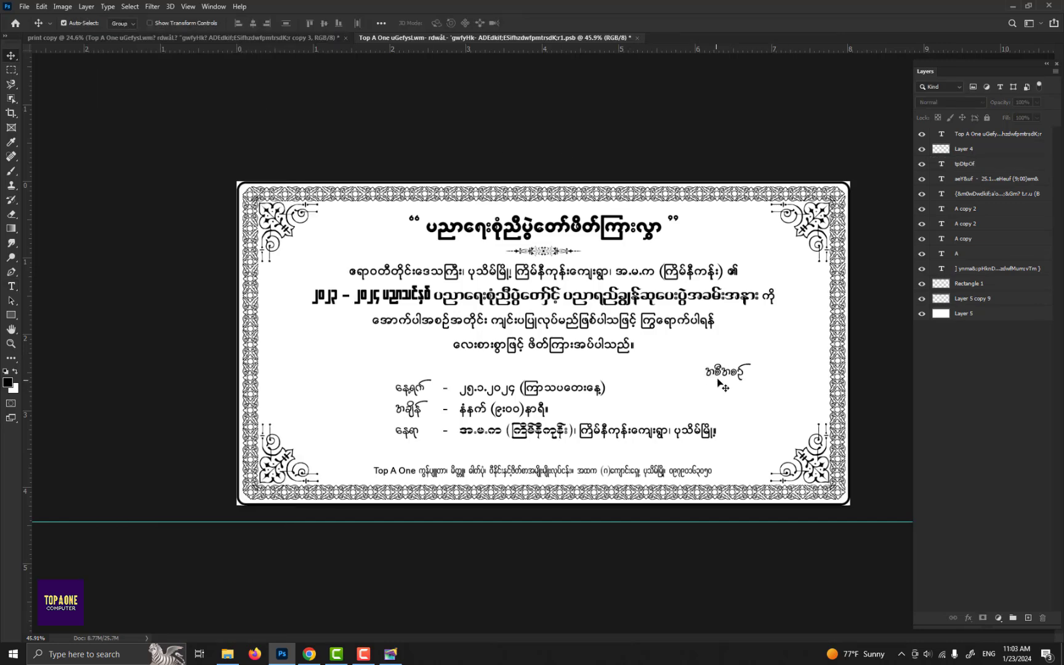
drag(709, 378, 349, 399)
drag(456, 436, 448, 439)
drag(354, 390, 325, 386)
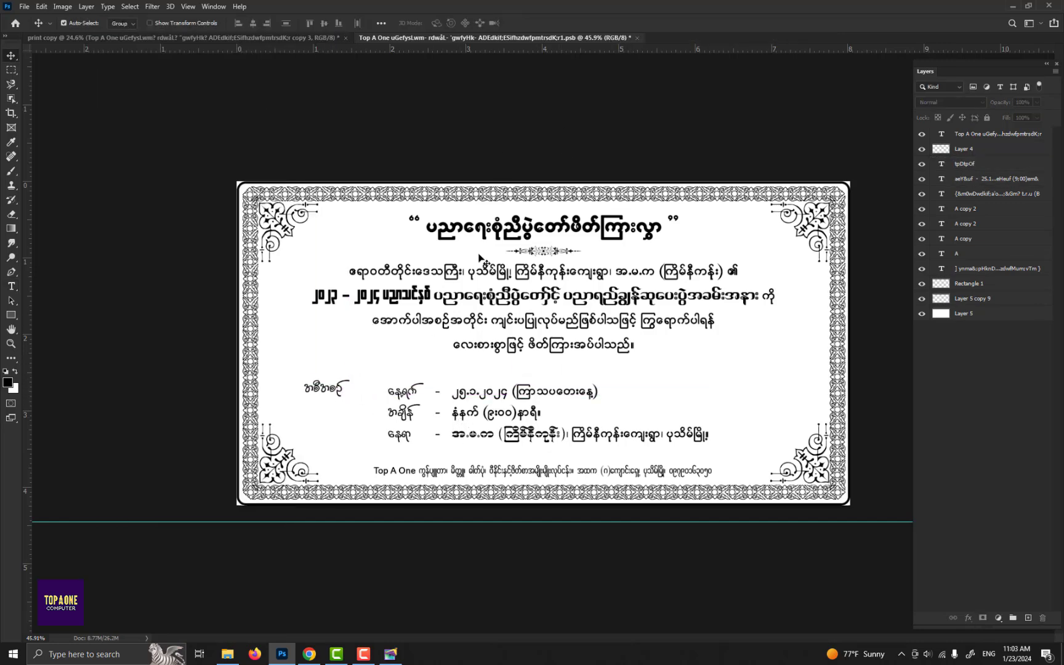
Move the invitation paragraph slightly down and switch to File Explorer
click(370, 295)
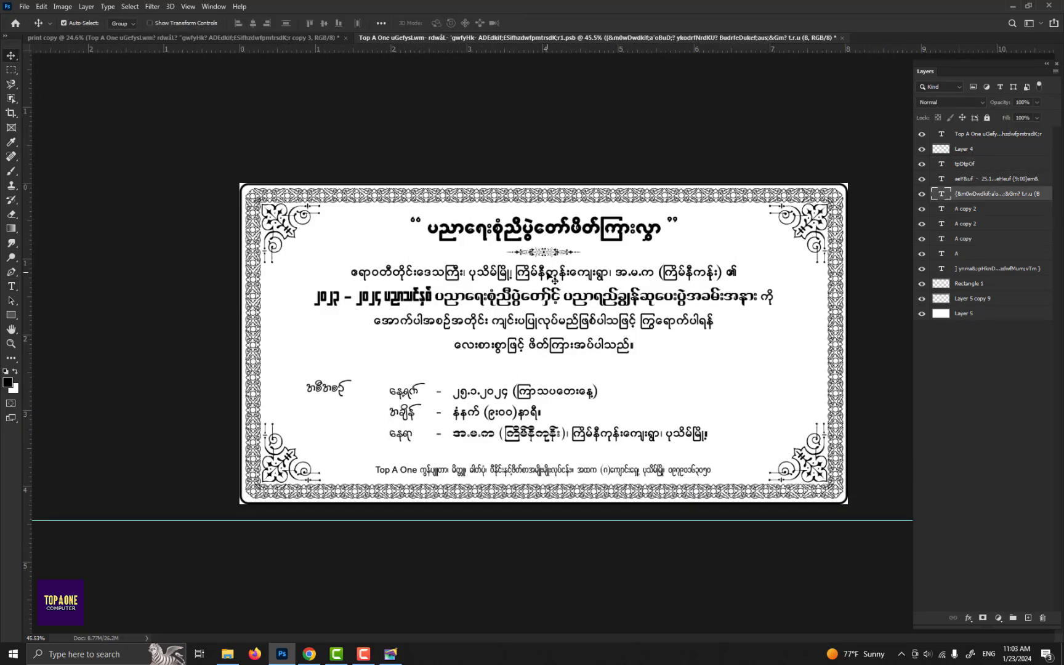
drag(563, 248, 562, 254)
key(super+e)
Open the 486496-PH68 D4-84 design and the ornament artwork file from Downloads in Illustrator
double_click(693, 126)
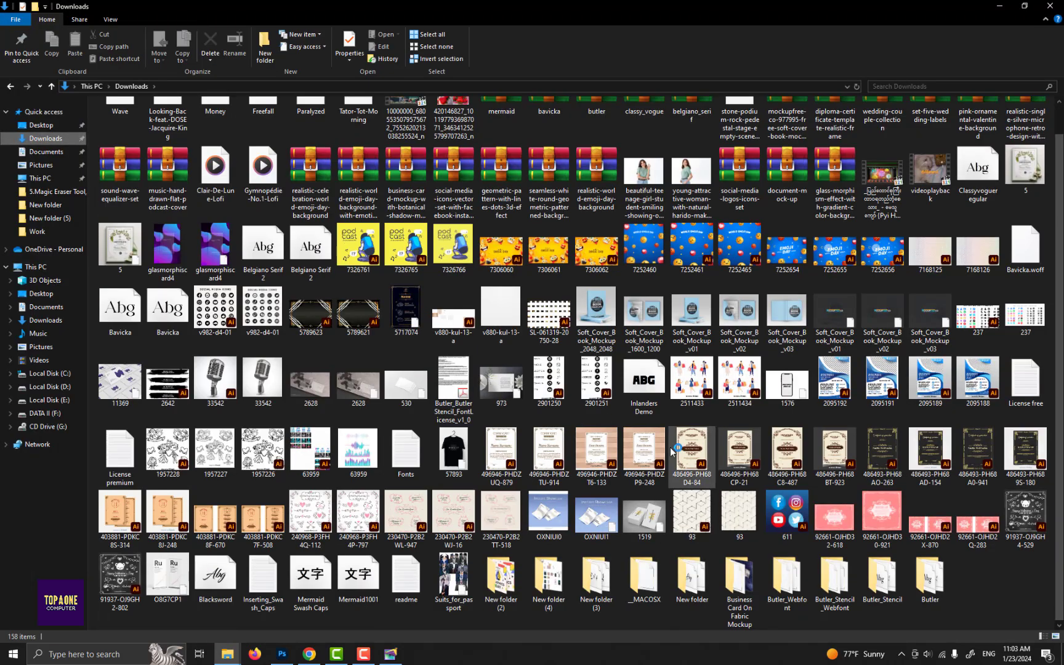
double_click(707, 458)
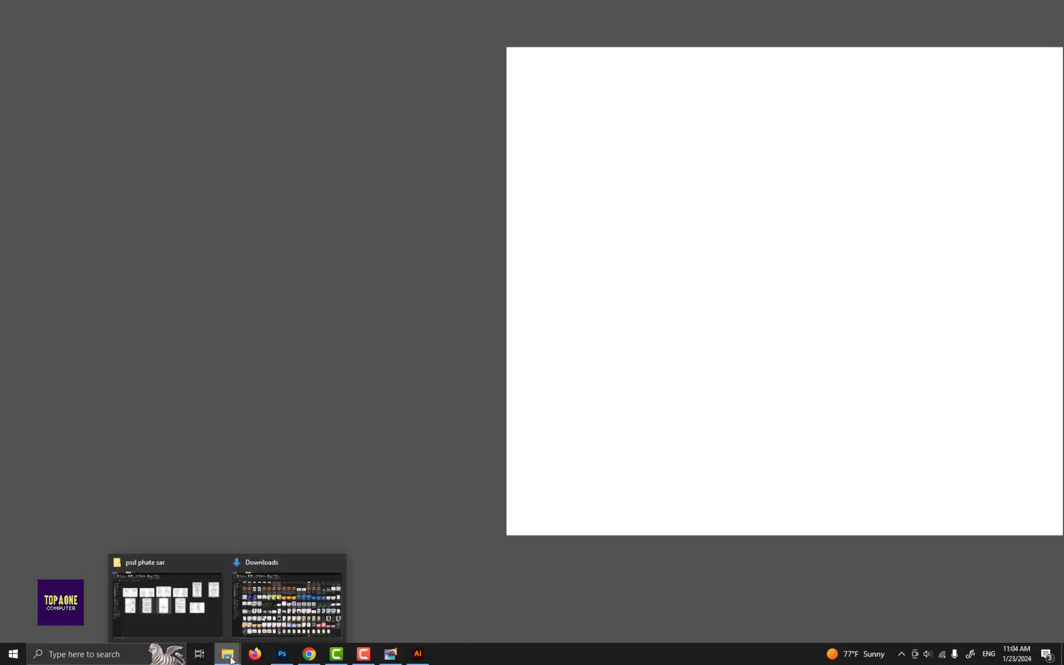
mouse_move(226, 654)
click(290, 598)
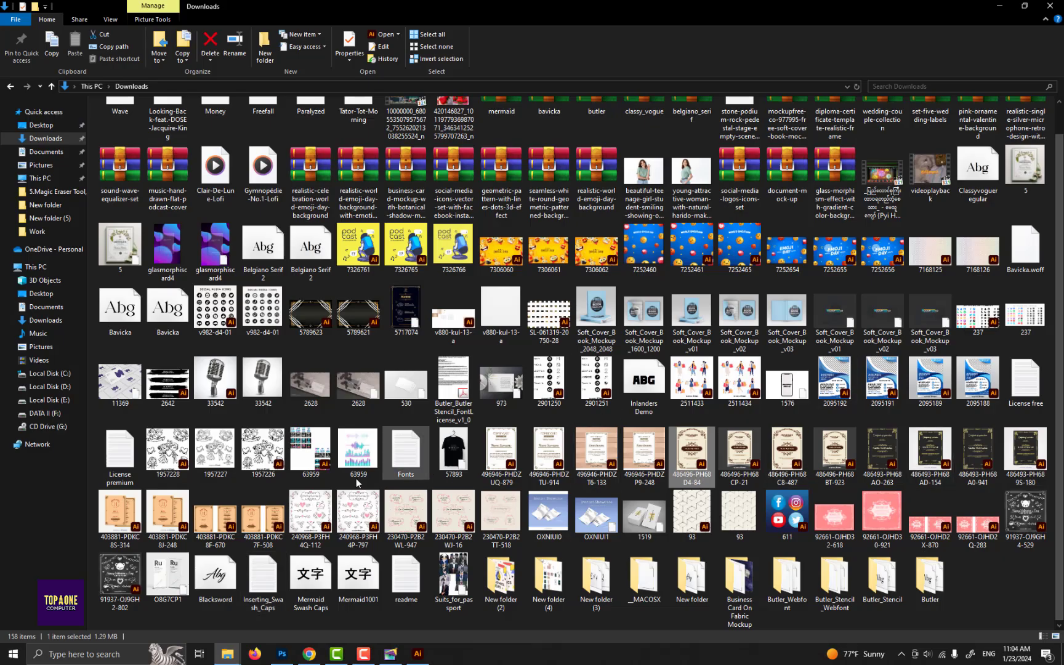
double_click(548, 576)
double_click(166, 178)
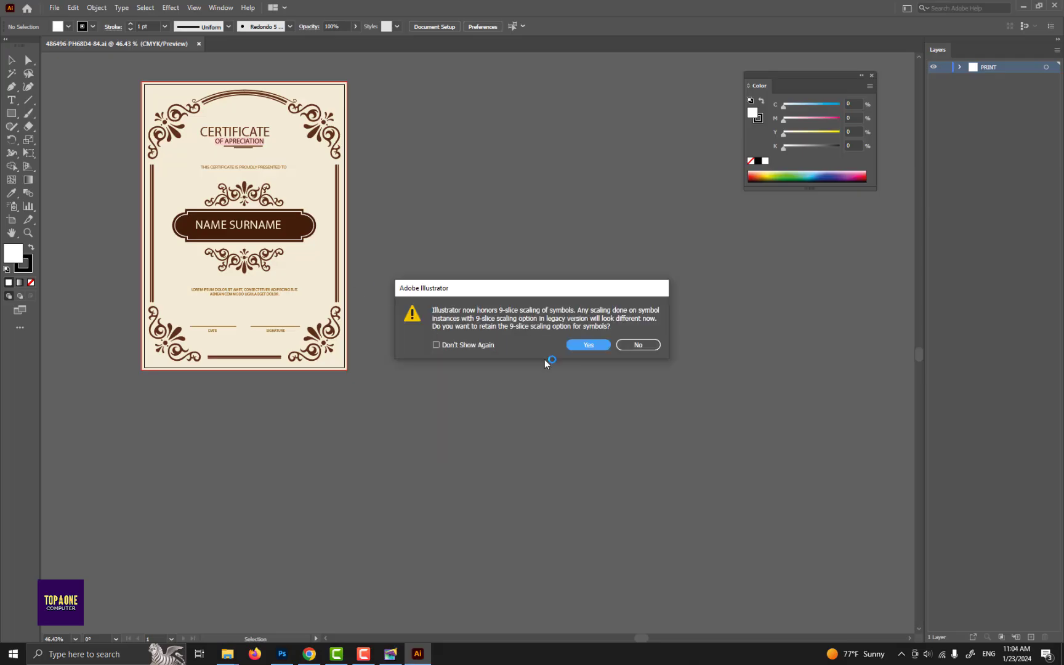
click(588, 345)
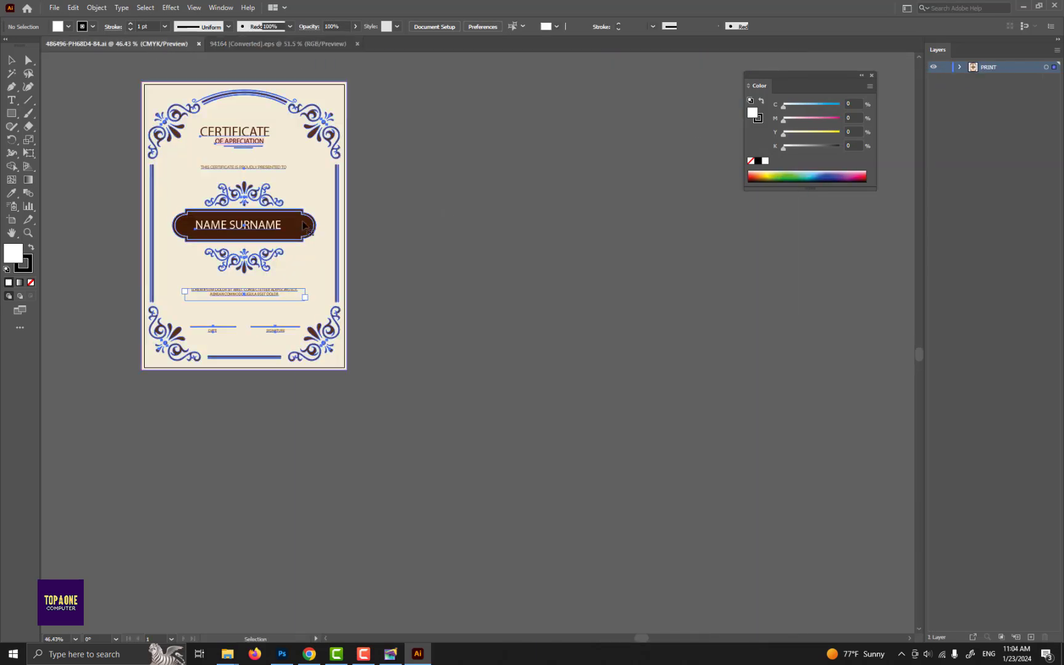
Paste the certificate's NAME SURNAME plate into the card and fit the date, time and place lines inside it
click(299, 202)
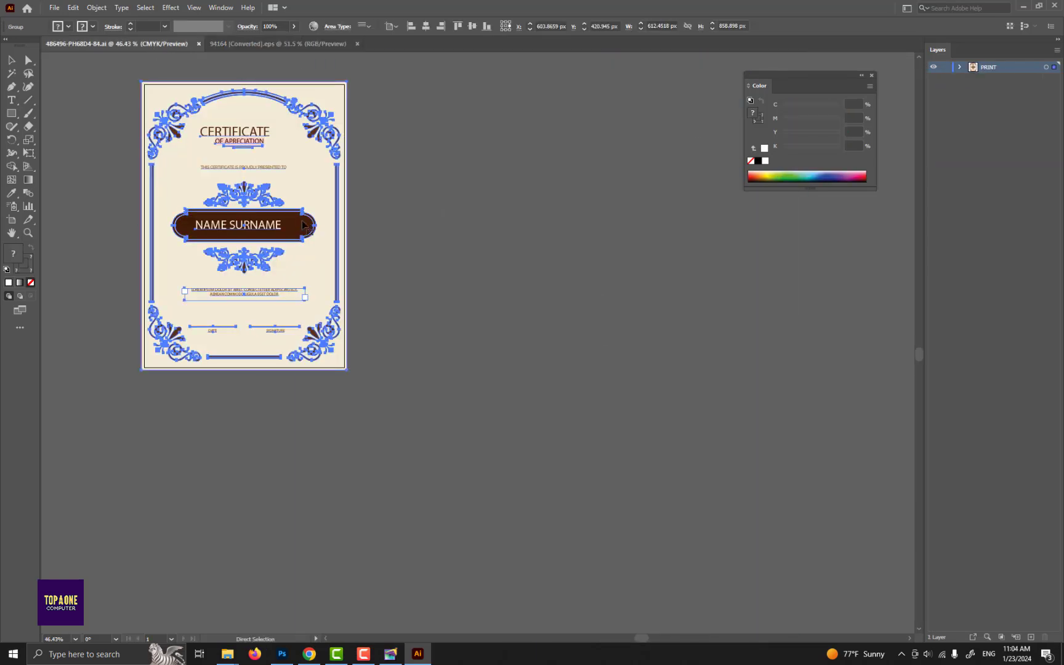
drag(299, 215, 554, 329)
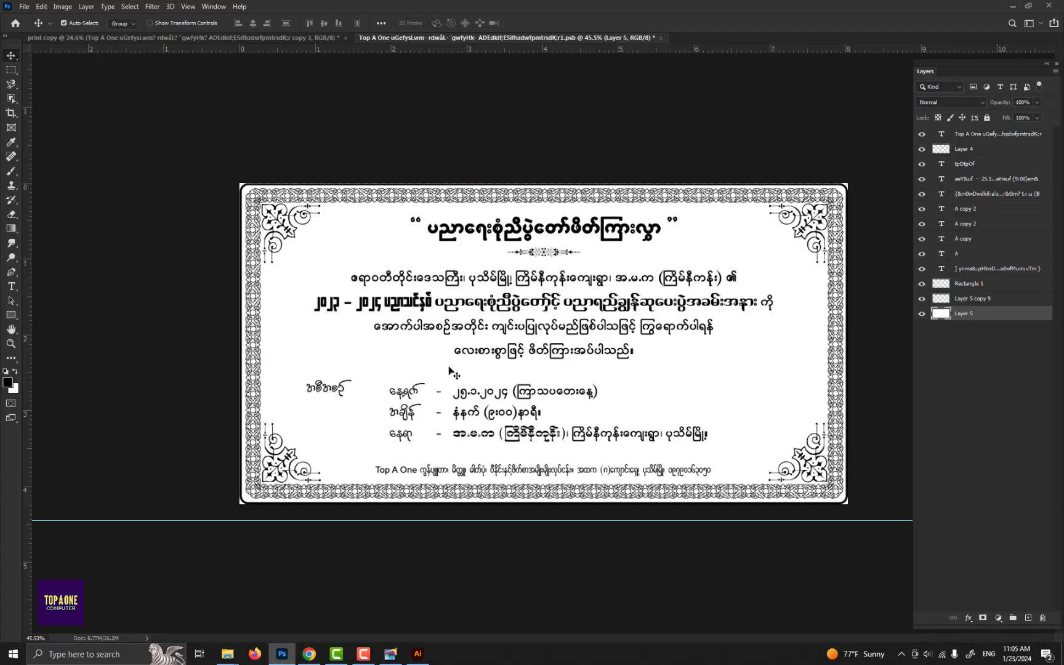
key(ctrl+v)
key(Return)
drag(733, 316, 726, 389)
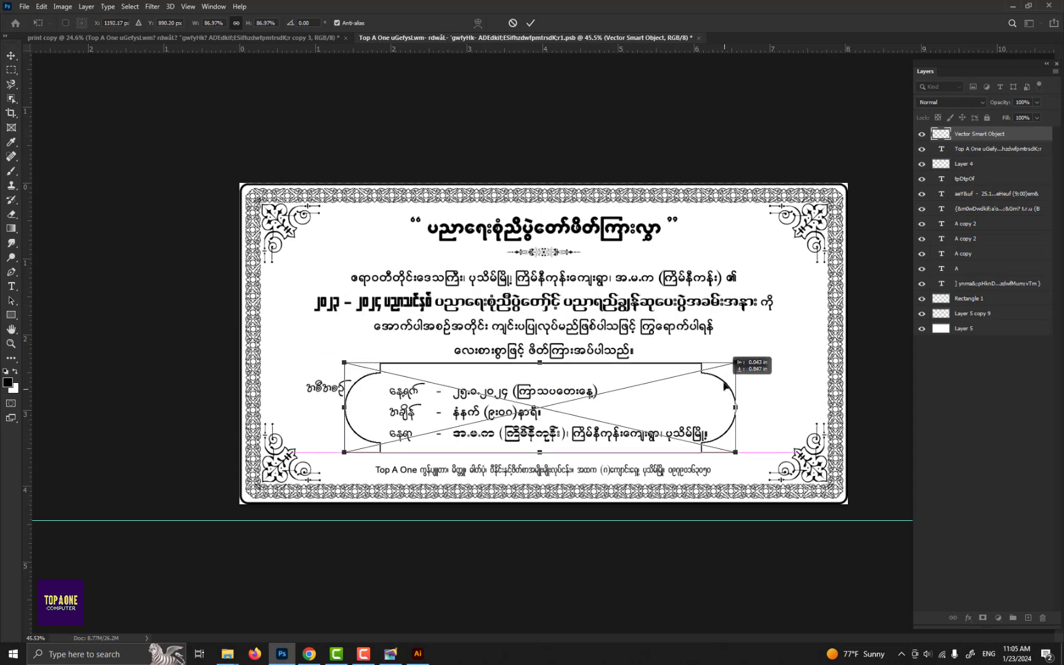
key(Return)
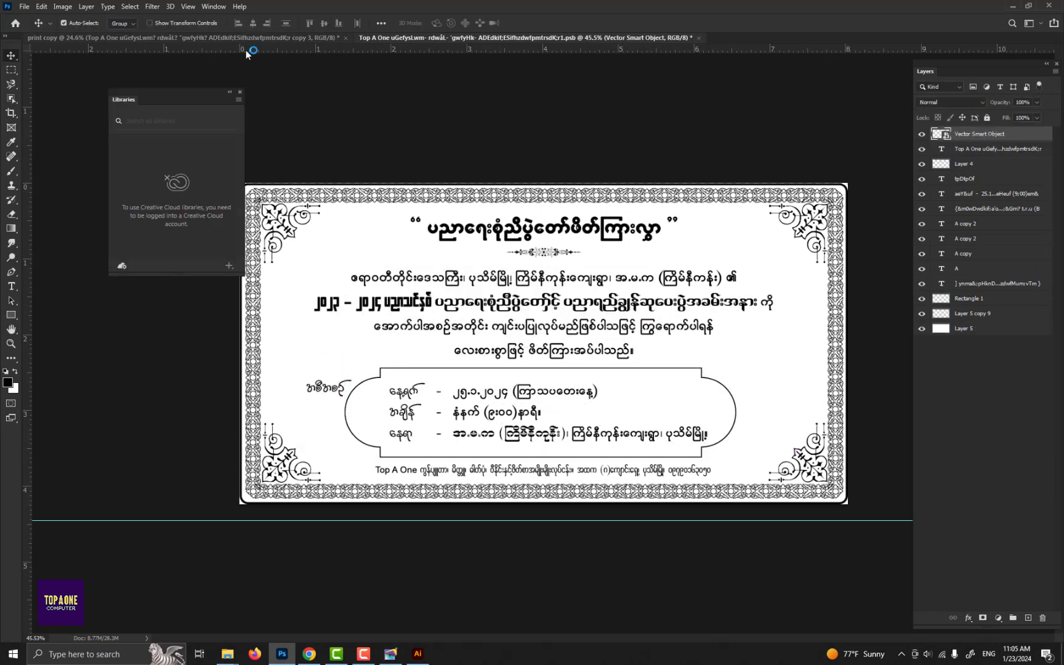
click(703, 374)
drag(558, 435, 574, 429)
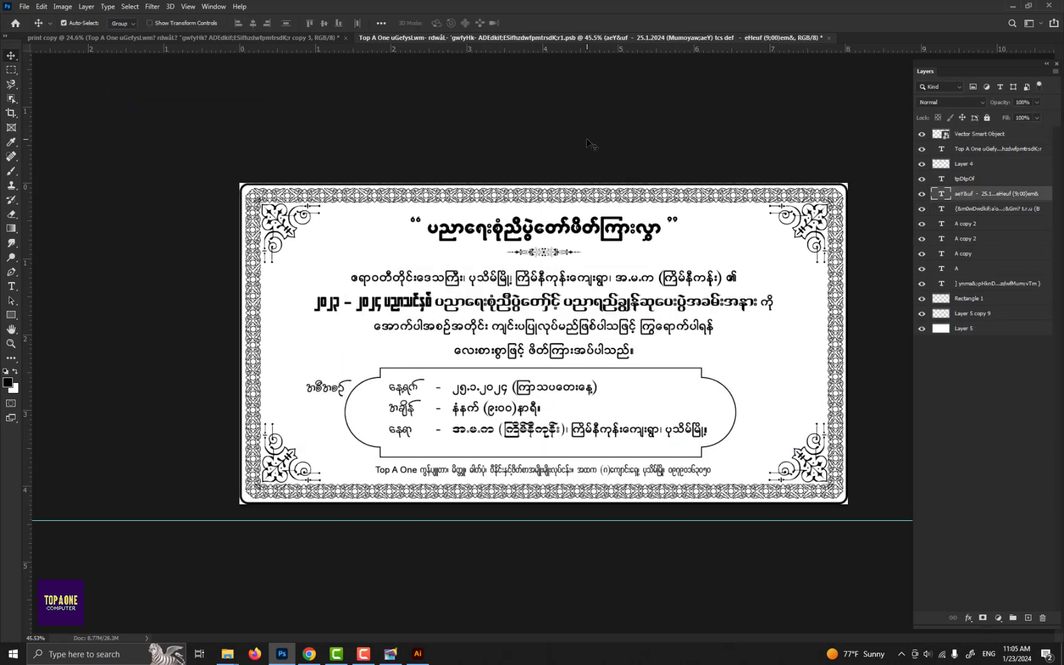
scroll(542, 349, up, 1)
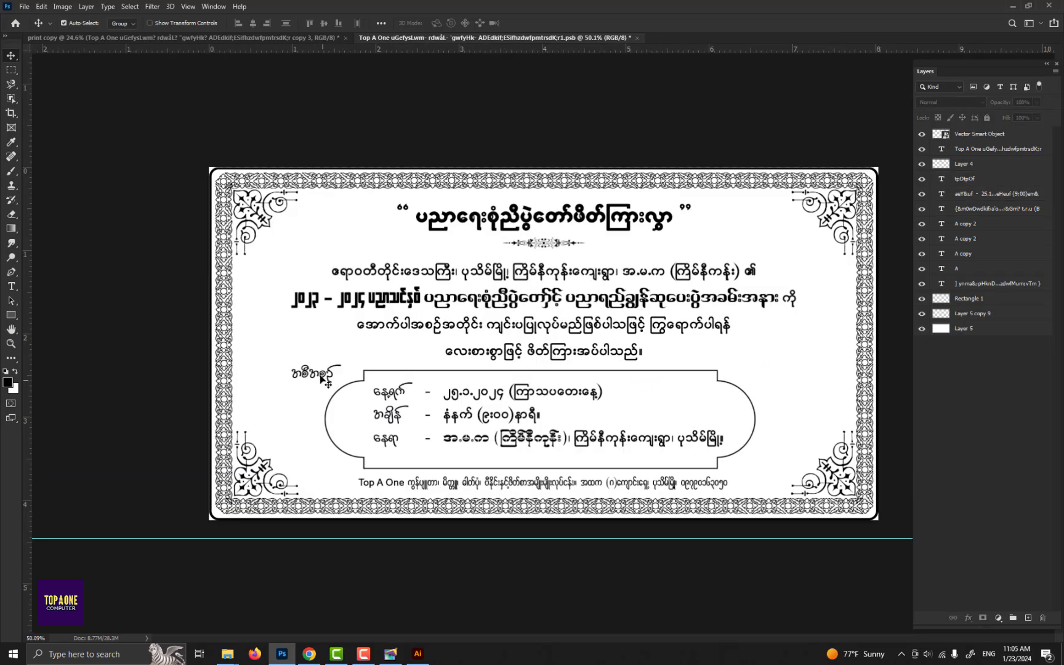
Zoom out to the whole card and paste the copied corner ornament as a smart object
key(ctrl+comma)
key(ctrl+minus)
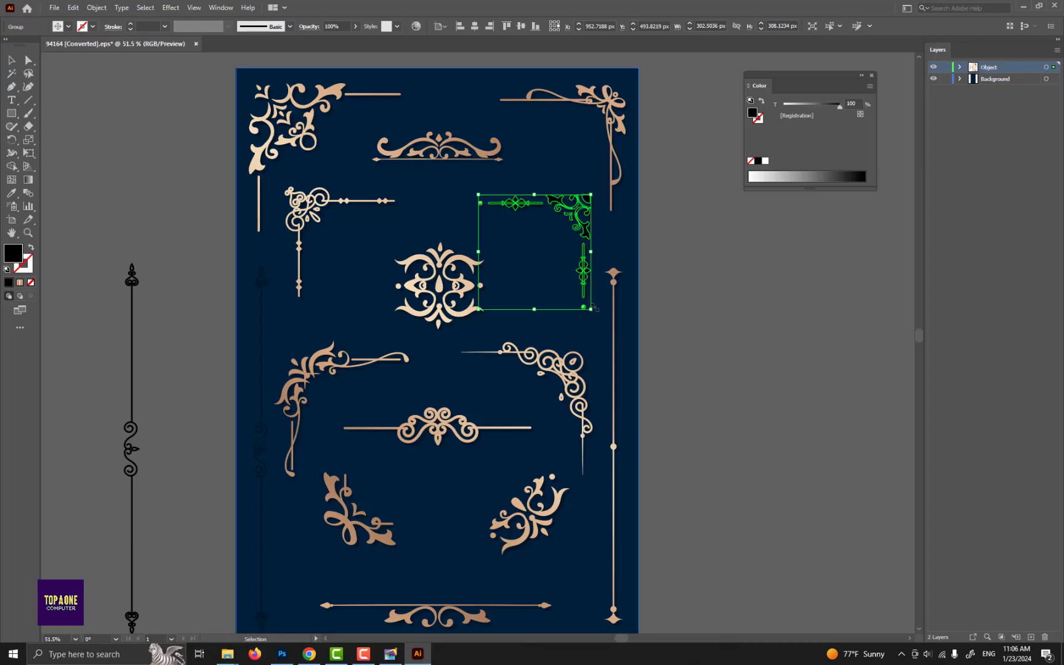
key(ctrl+v)
key(Return)
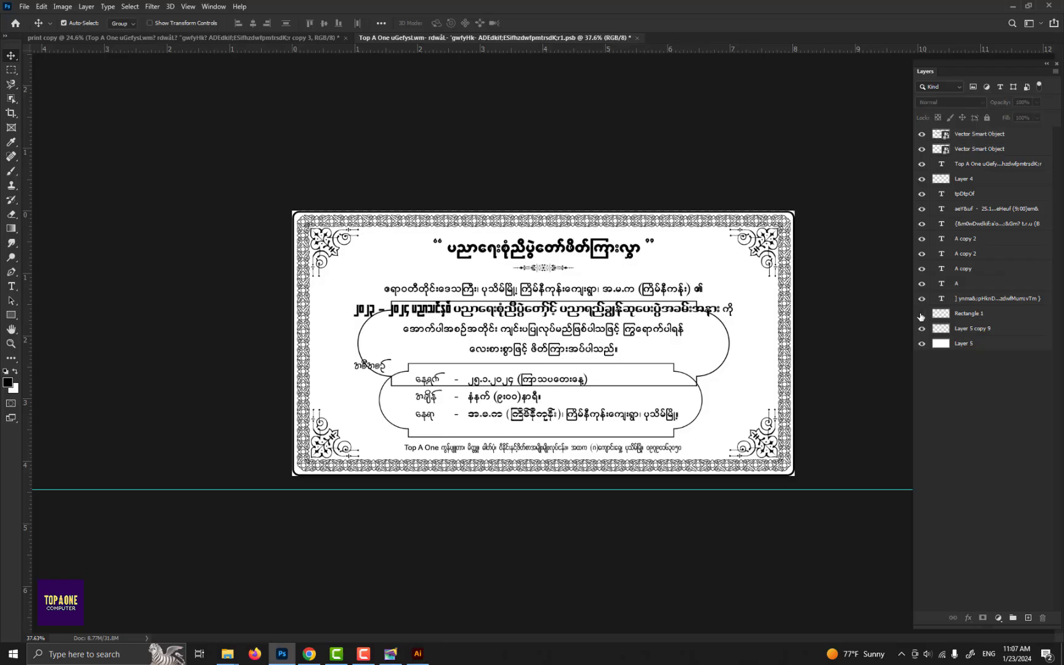
Hide the old patterned border and stretch the pasted ornamental frame to the card's edges
click(922, 328)
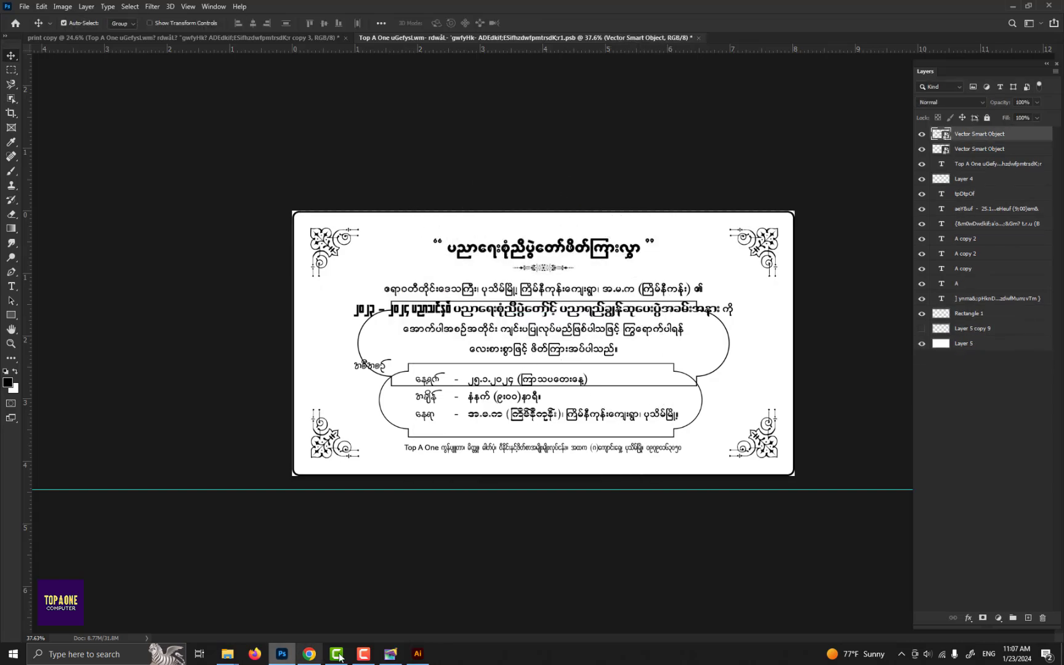
key(ctrl+v)
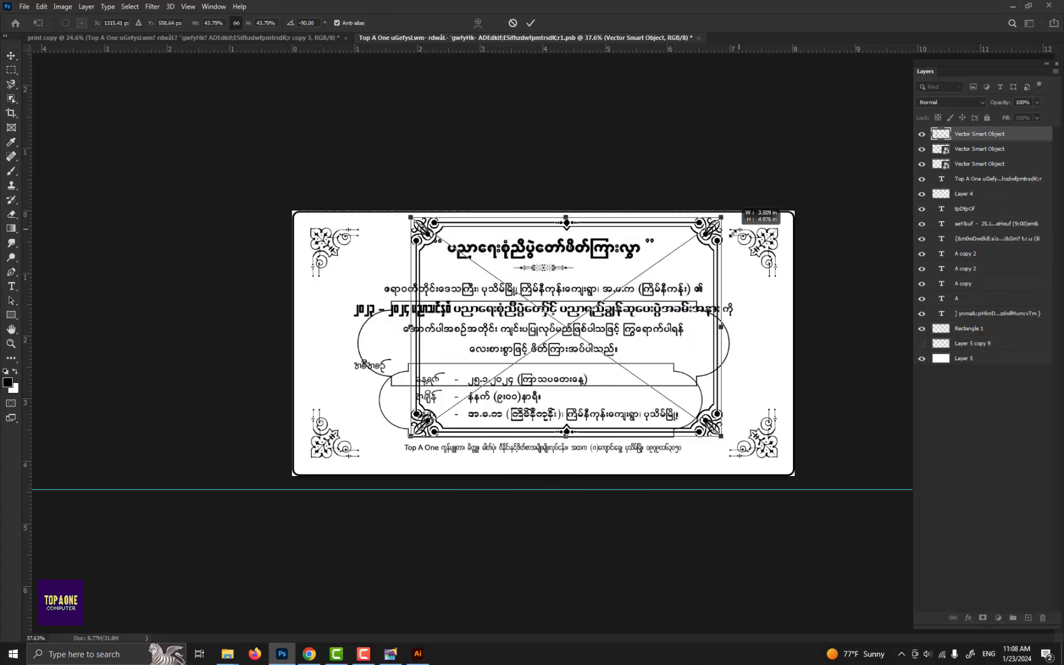
drag(722, 327, 788, 341)
drag(411, 341, 298, 341)
drag(543, 436, 544, 468)
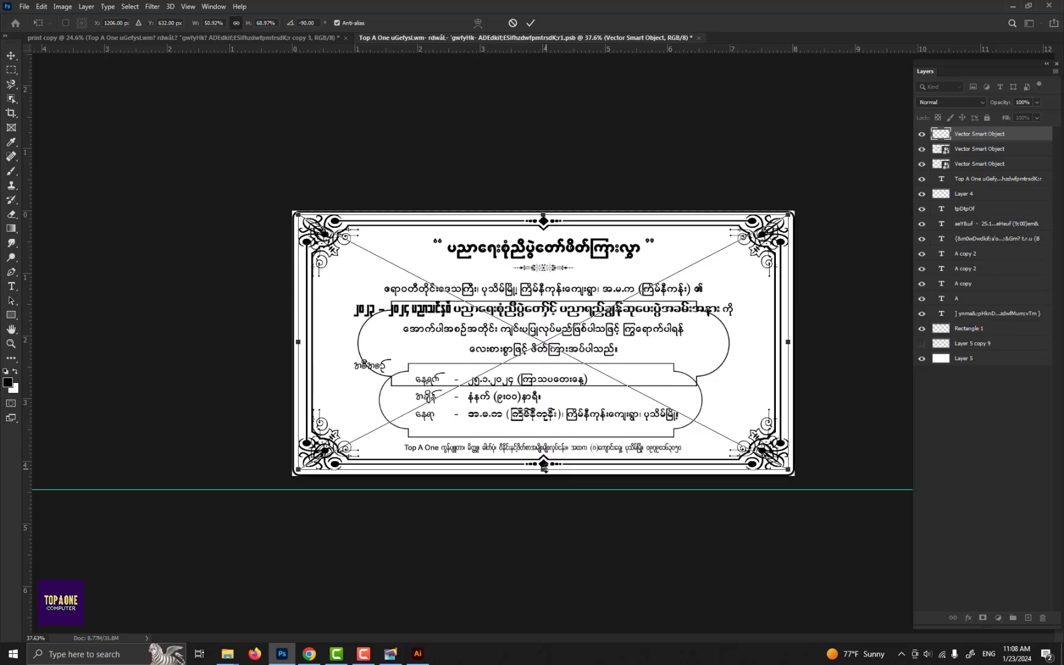
key(Return)
Hide the overlapping text line and dark rectangle, and place a flipped corner ornament at top-left
click(922, 238)
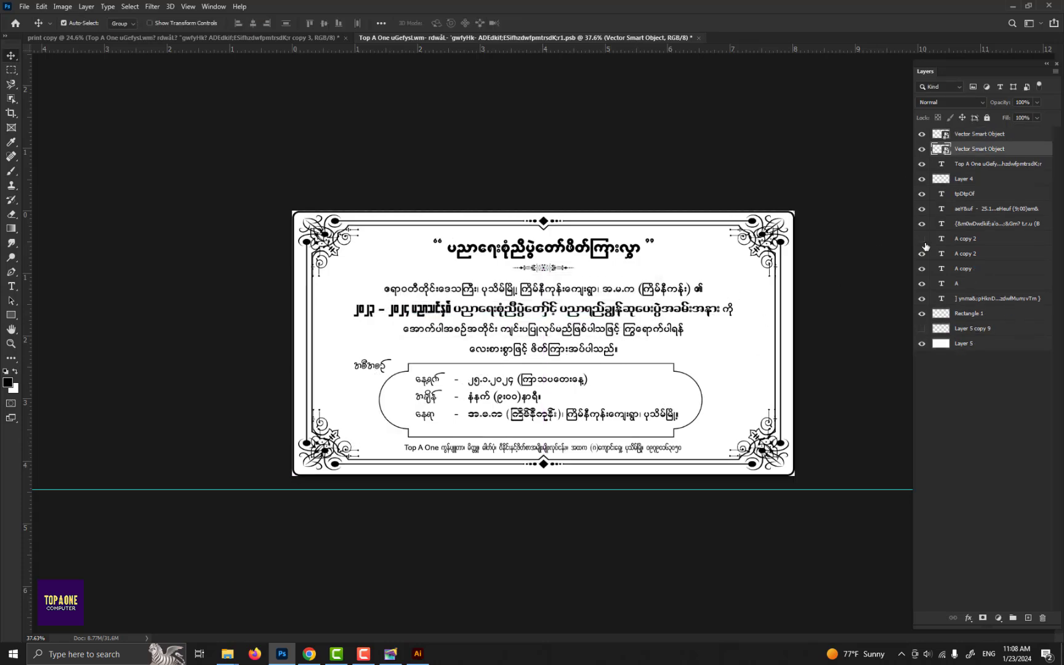
click(925, 314)
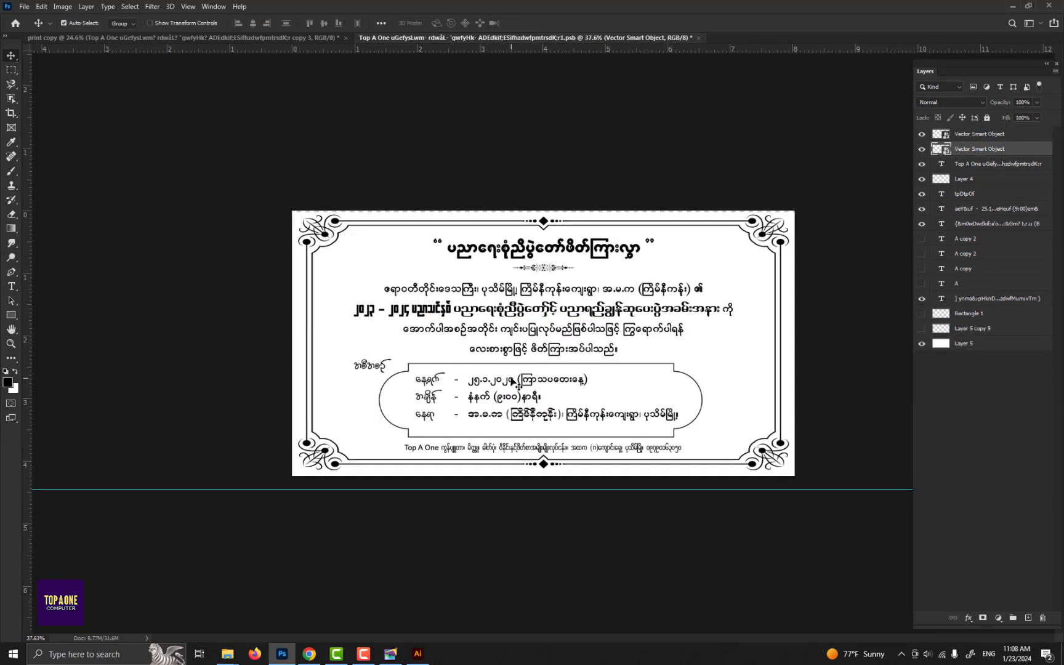
click(922, 283)
mouse_move(334, 439)
mouse_down()
mouse_move(354, 417)
mouse_move(353, 271)
mouse_up()
key(ctrl+t)
right_click(328, 241)
click(363, 462)
key(Return)
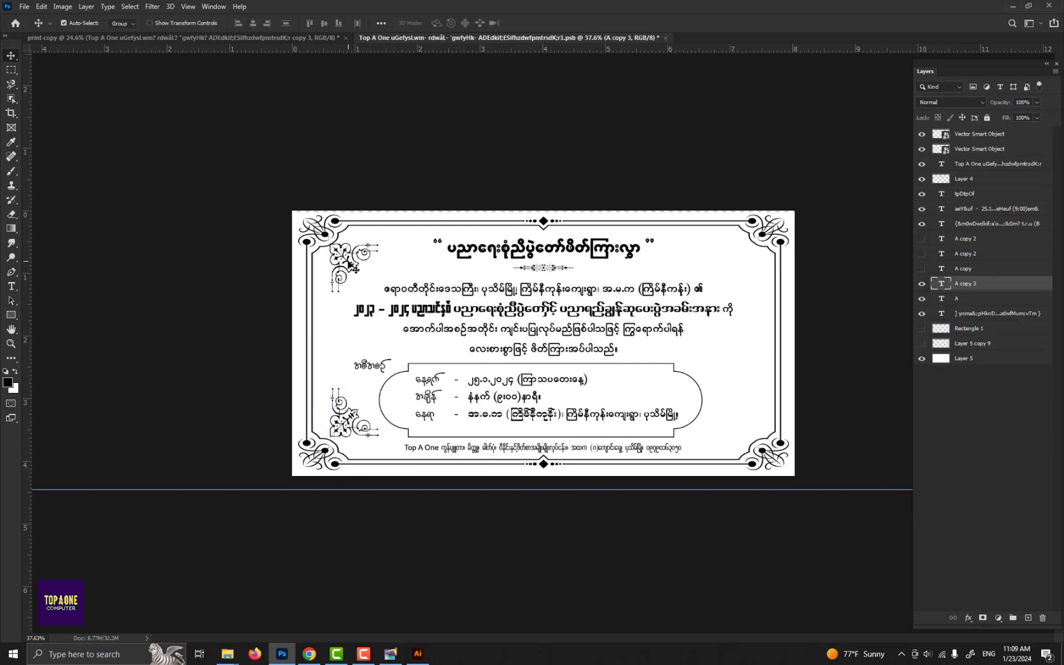
Save the card and close it to return to the print sheet
key(ctrl+s)
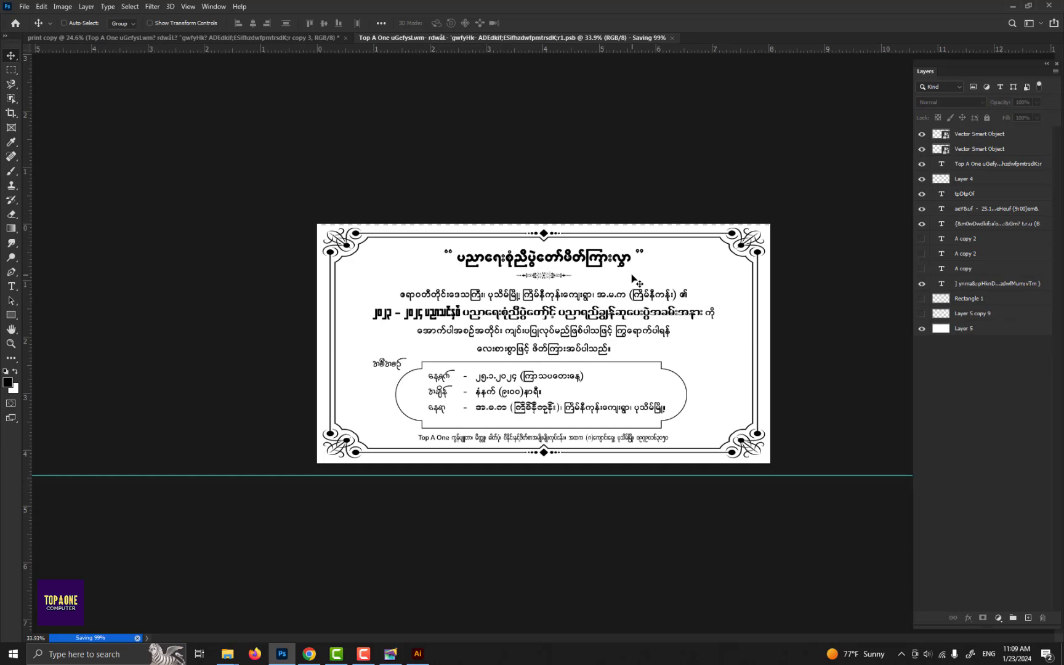
key(ctrl+w)
alt+scroll(523, 319, up, 1)
Reopen the card and set the label's font to W10Art House in the Character panel
double_click(522, 319)
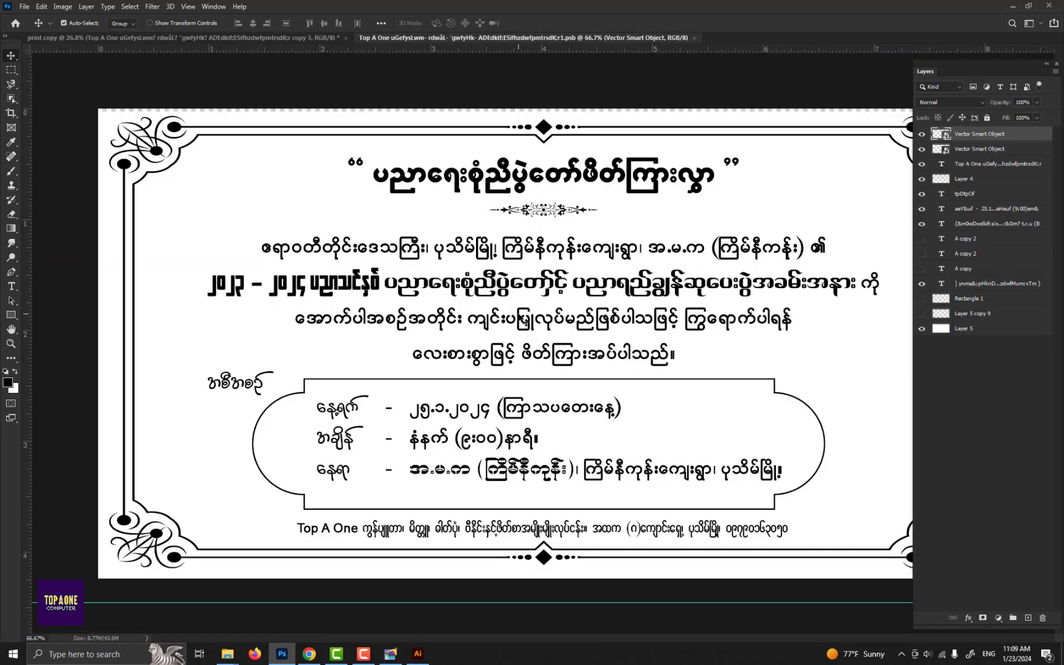
click(214, 6)
click(234, 147)
click(123, 185)
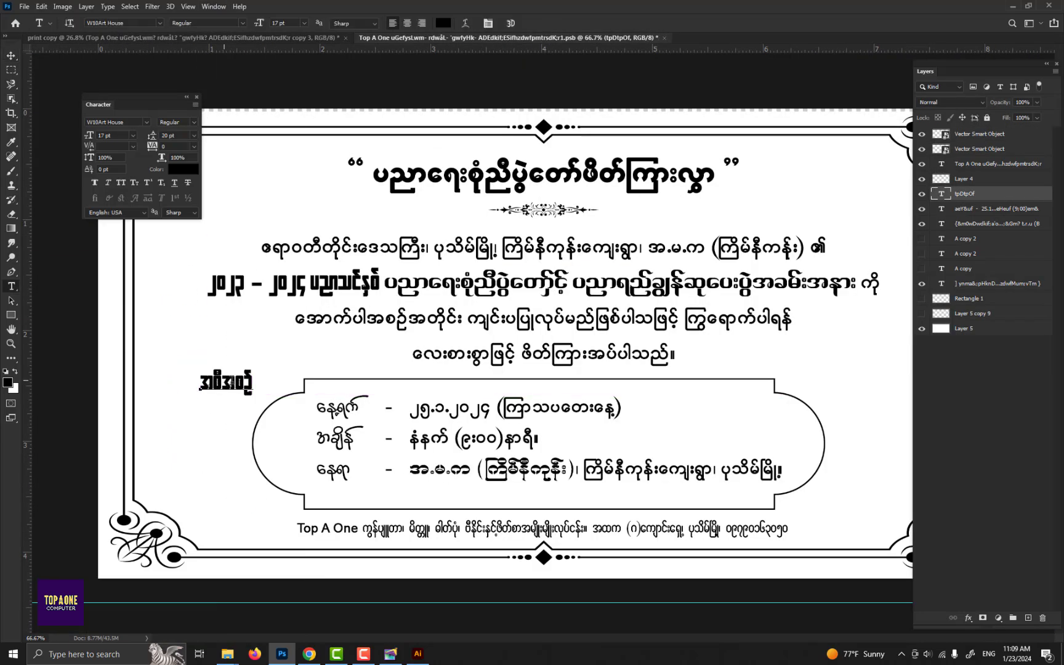
Move the label into the rounded box, enlarge it, and shift the date, time and place rows right
key(v)
drag(201, 420, 222, 468)
drag(212, 419, 317, 435)
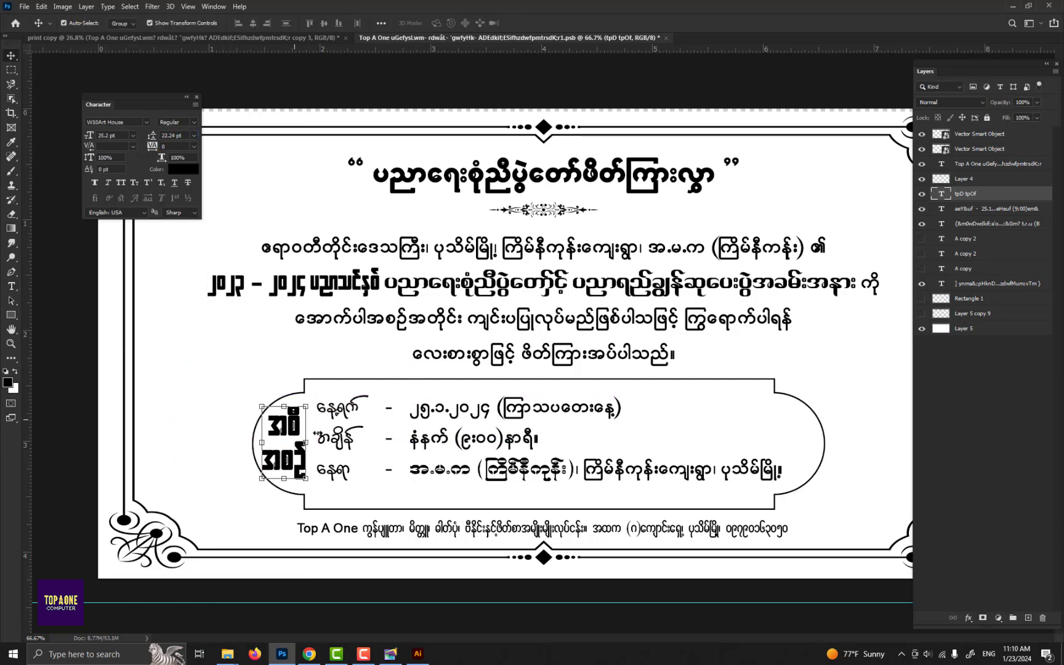
key(Return)
drag(530, 407, 547, 407)
Enlarge the label further, shift it right, and briefly edit the row text
click(289, 459)
drag(306, 476, 325, 475)
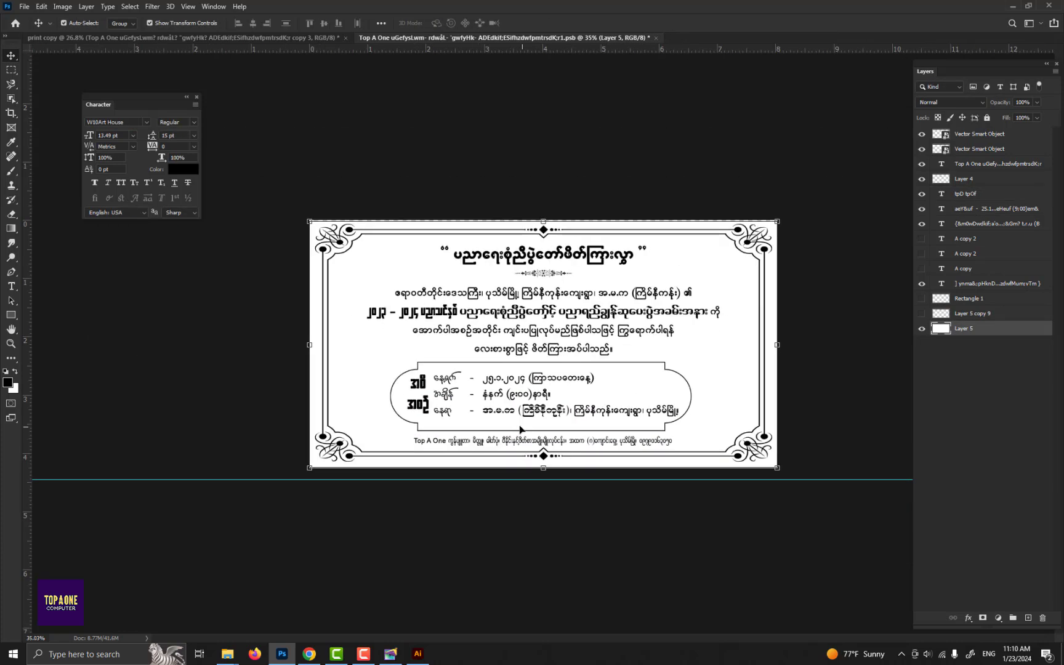
scroll(351, 484, up, 2)
key(t)
click(382, 459)
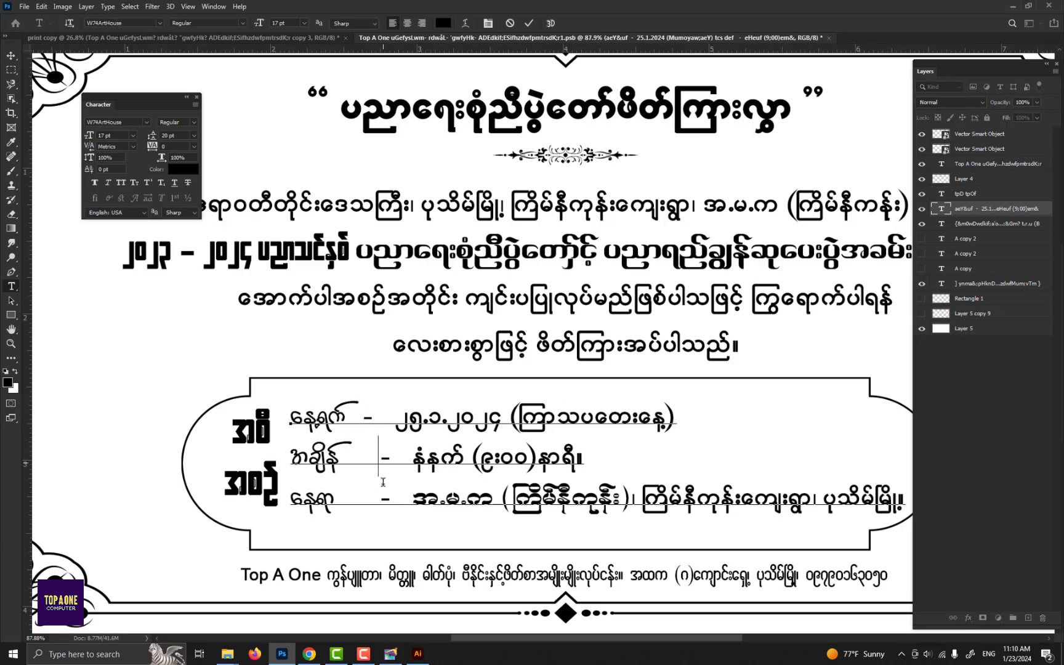
key(v)
scroll(404, 368, down, 3)
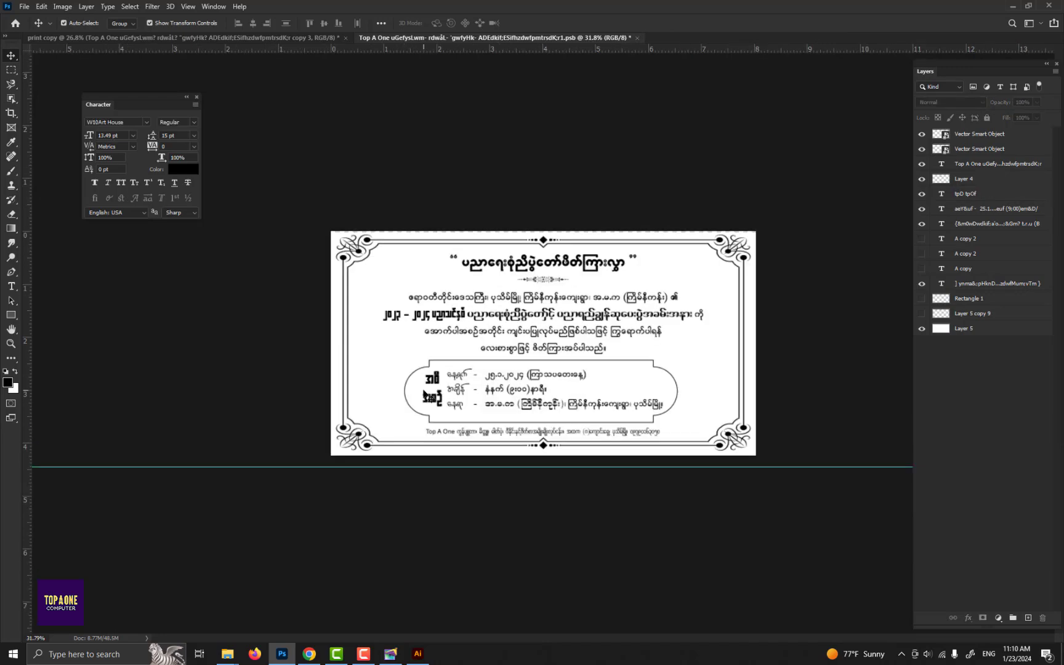
Group the label with the other text layers
scroll(347, 433, up, 5)
click(346, 433)
scroll(347, 433, down, 3)
key(ctrl+g)
scroll(840, 316, down, 3)
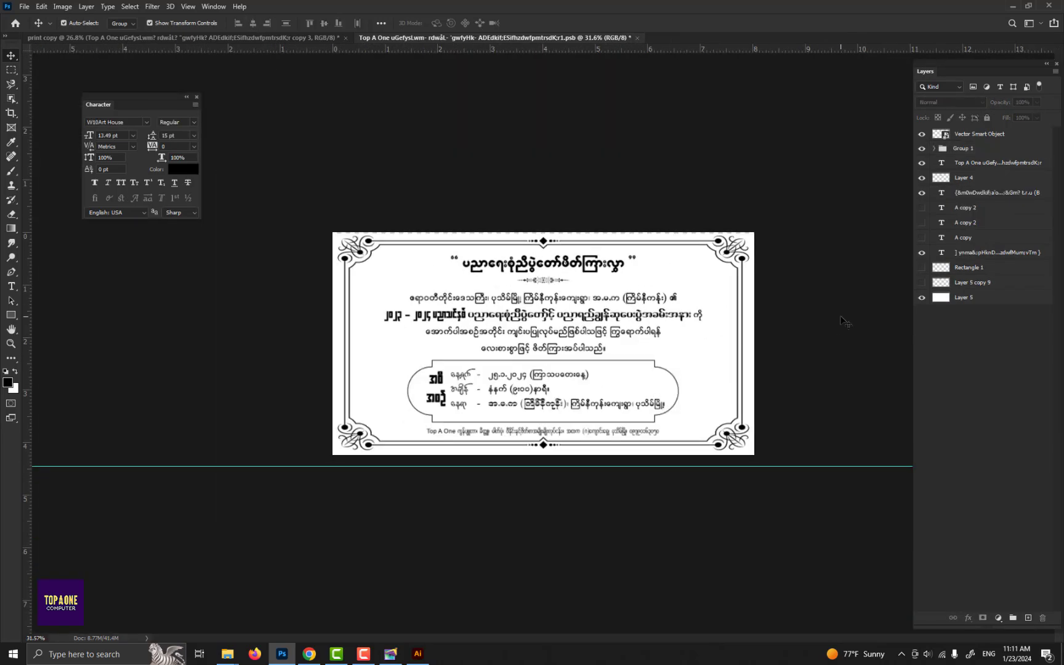
Show the patterned border and rectangle frame layers again, hiding the extra vector smart object
alt+click(922, 283)
alt+click(922, 283)
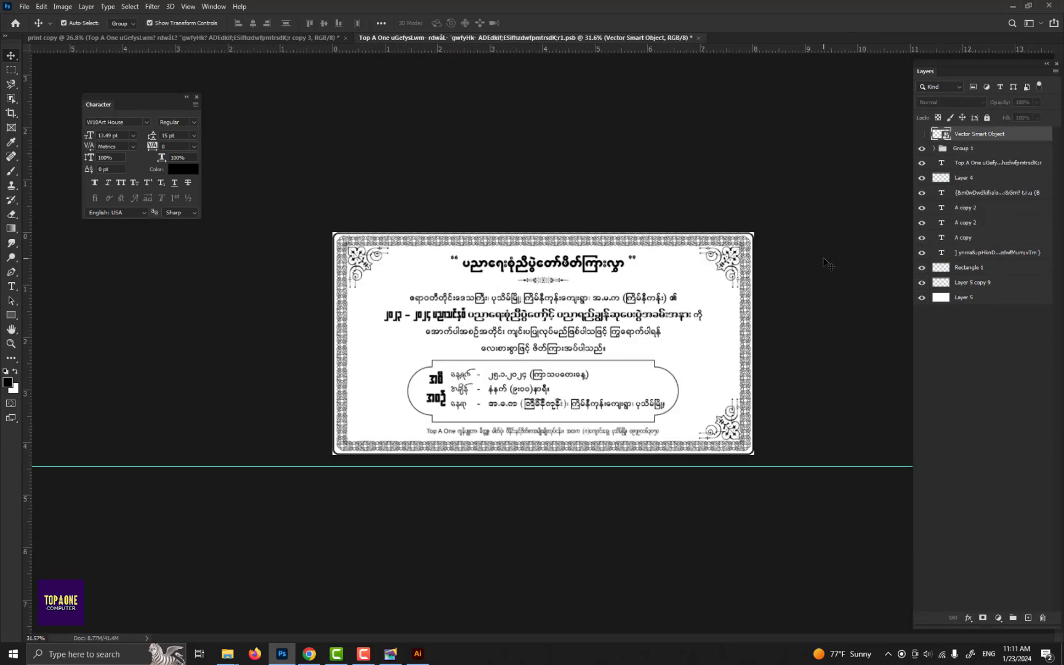
click(922, 134)
scroll(542, 468, up, 1)
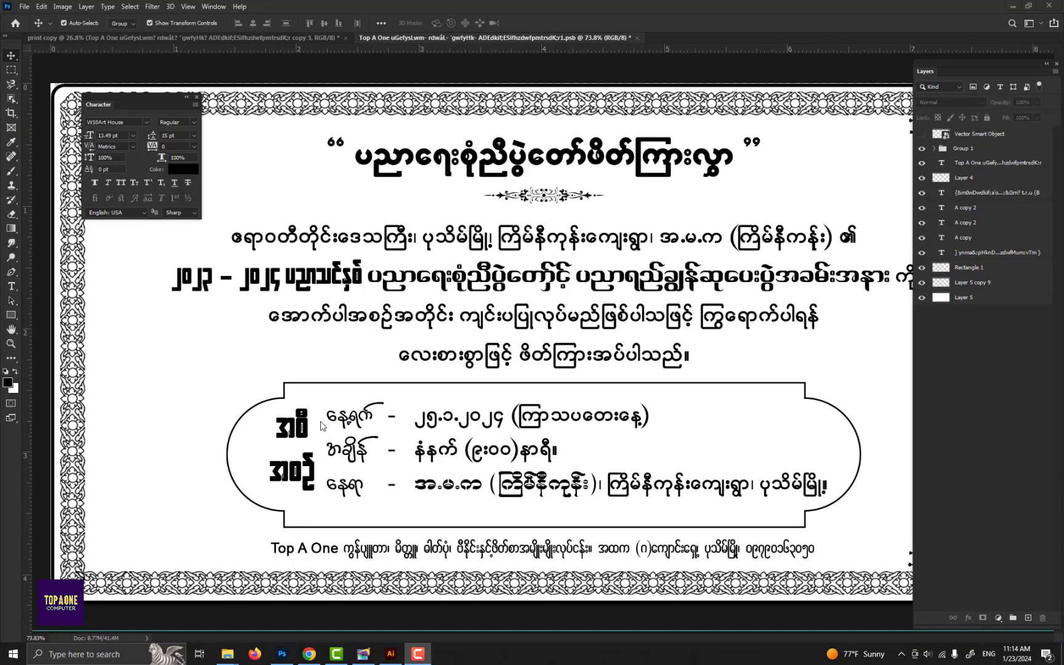
Ungroup Group 1 and edit the schedule heading text
key(ctrl+shift+g)
click(303, 431)
double_click(300, 474)
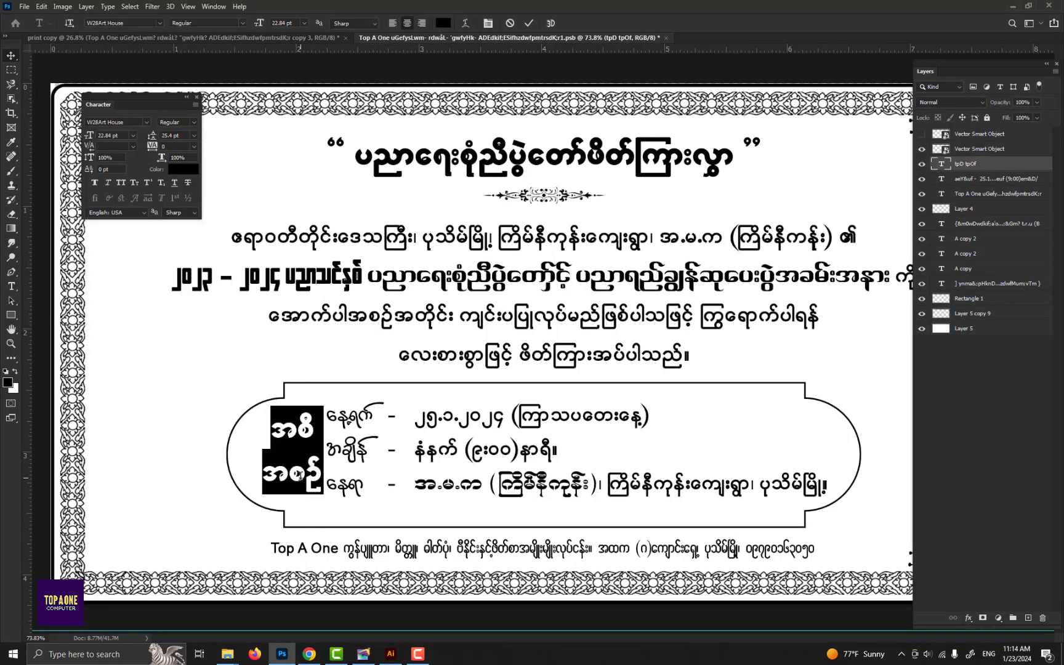
key(Escape)
key(v)
Search Google Images for 'award shape' and browse the results
click(309, 654)
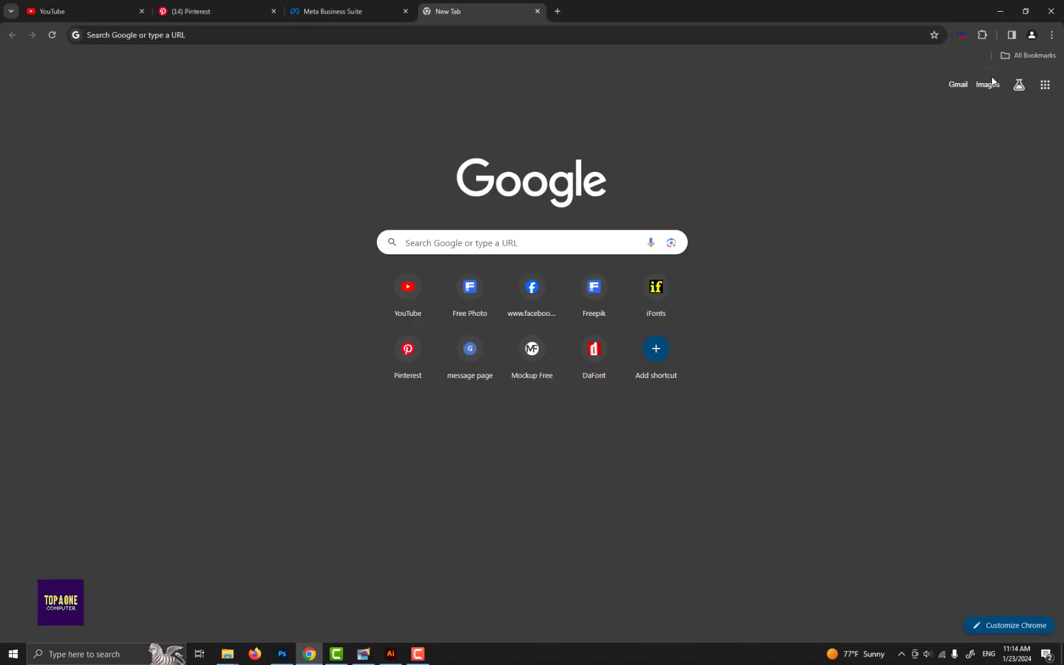
click(986, 83)
text(award shape)
key(Return)
scroll(651, 373, down, 3)
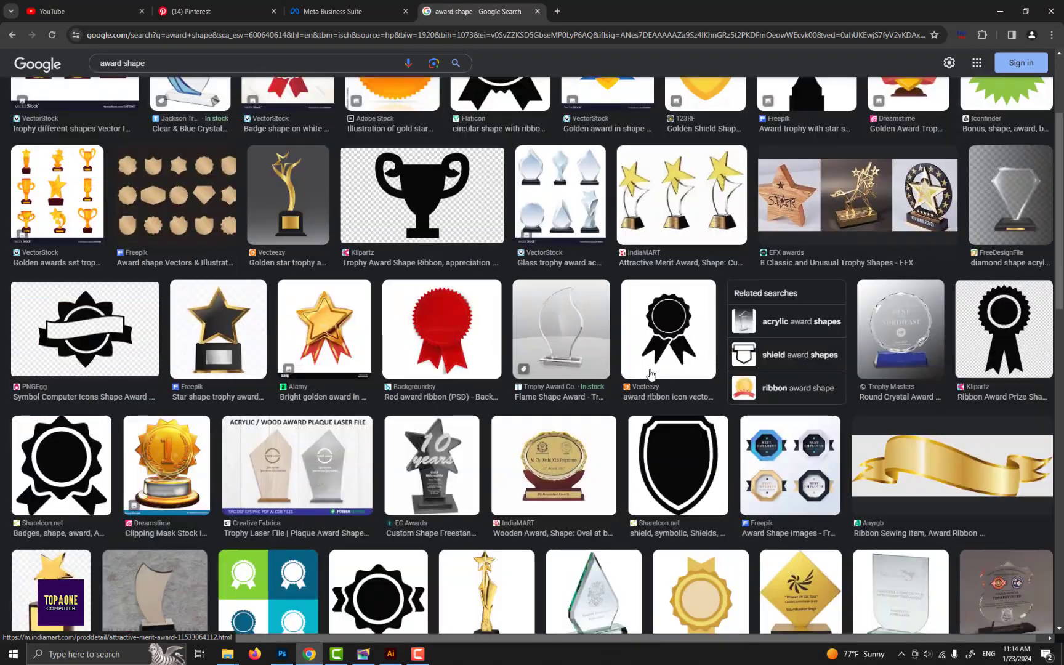
scroll(651, 373, down, 2)
scroll(651, 373, down, 2)
scroll(651, 374, down, 1)
Preview the ribbon badge image and save it at full size
click(310, 655)
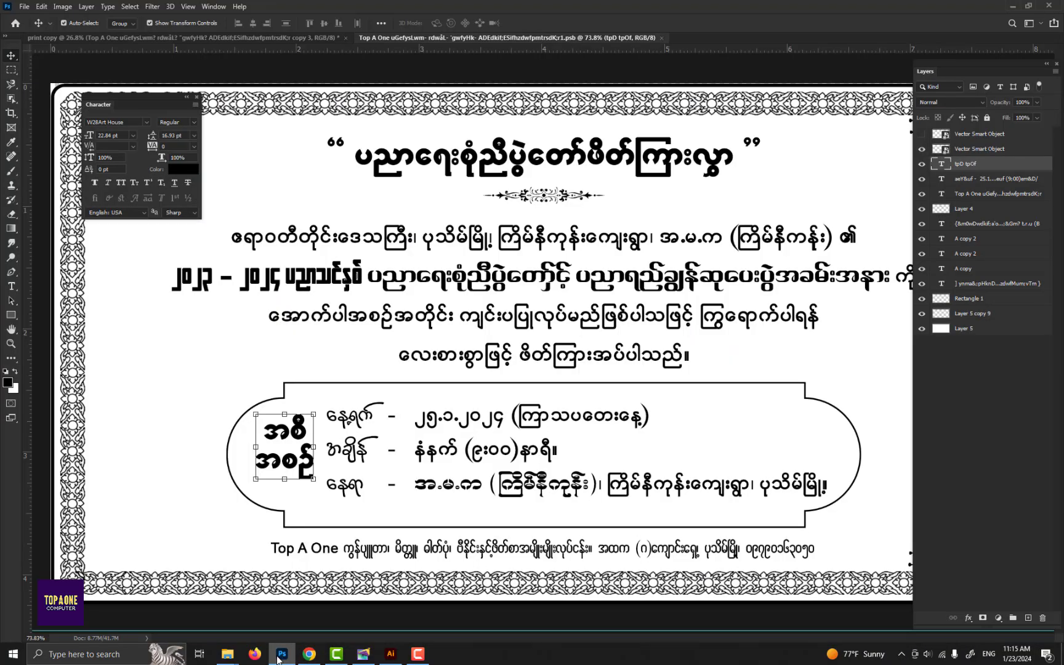
click(61, 188)
right_click(867, 380)
click(900, 446)
Place the saved award badge image on the card beside the schedule text
key(super+d)
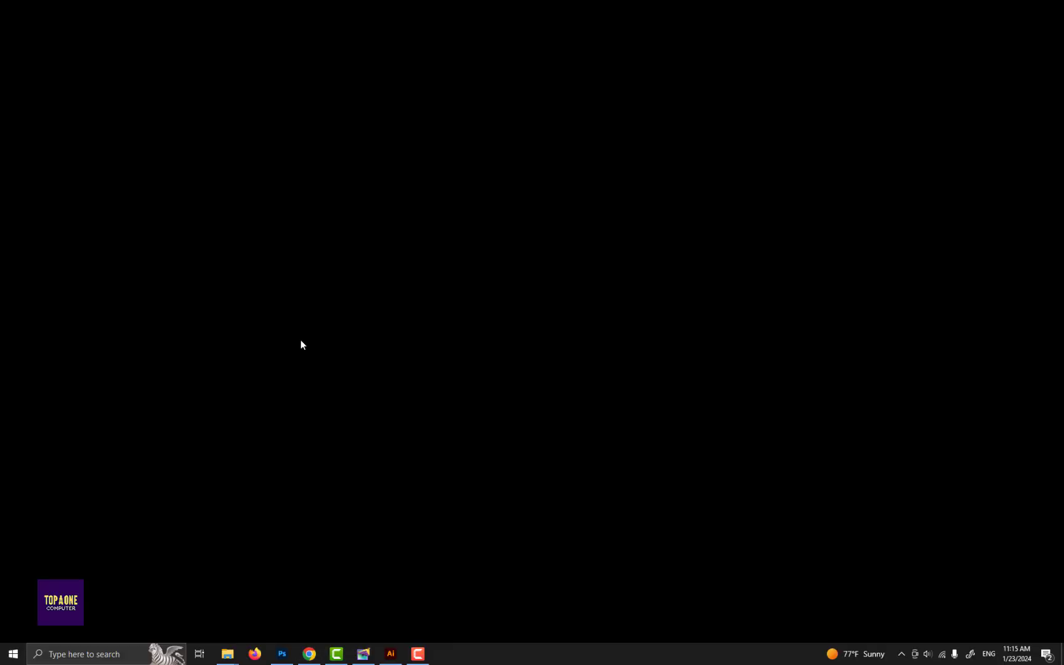
mouse_move(147, 567)
mouse_down()
mouse_move(534, 333)
mouse_move(363, 449)
mouse_up()
drag(384, 397, 315, 397)
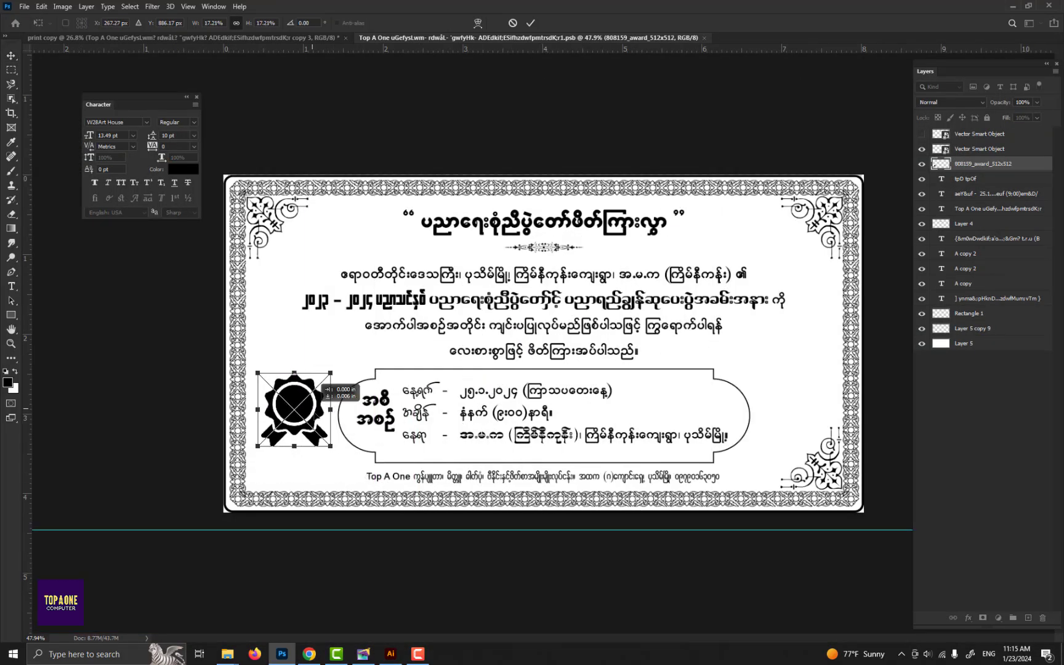
key(Return)
scroll(315, 397, up, 3)
Give the badge layer a Stroke layer style with a chosen colour and thickness
double_click(1032, 165)
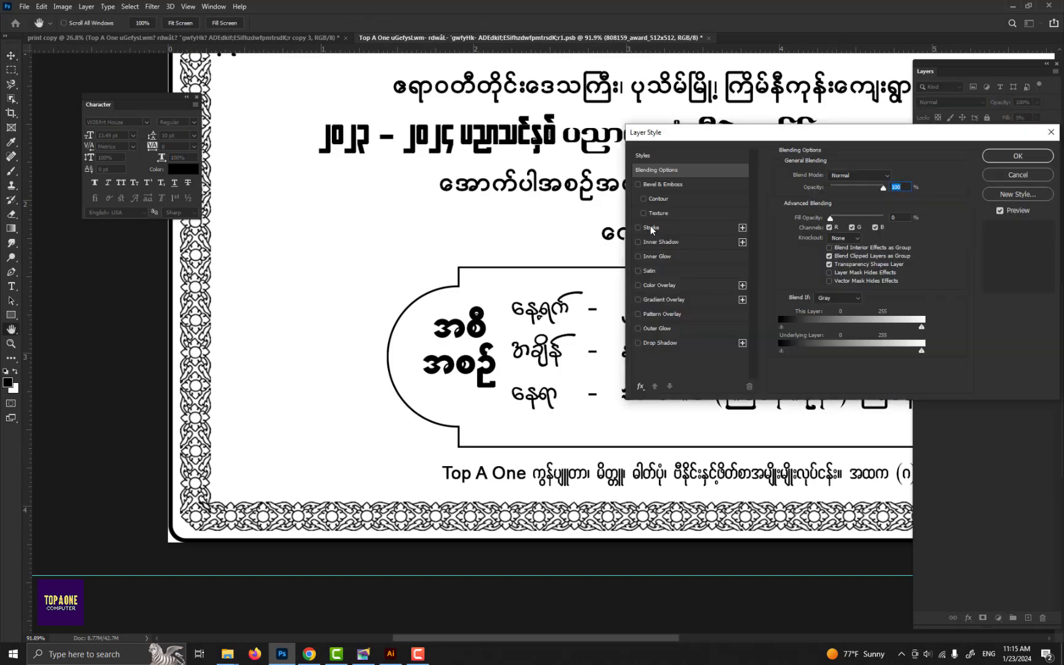
click(651, 227)
click(806, 255)
key(Return)
drag(880, 133, 869, 132)
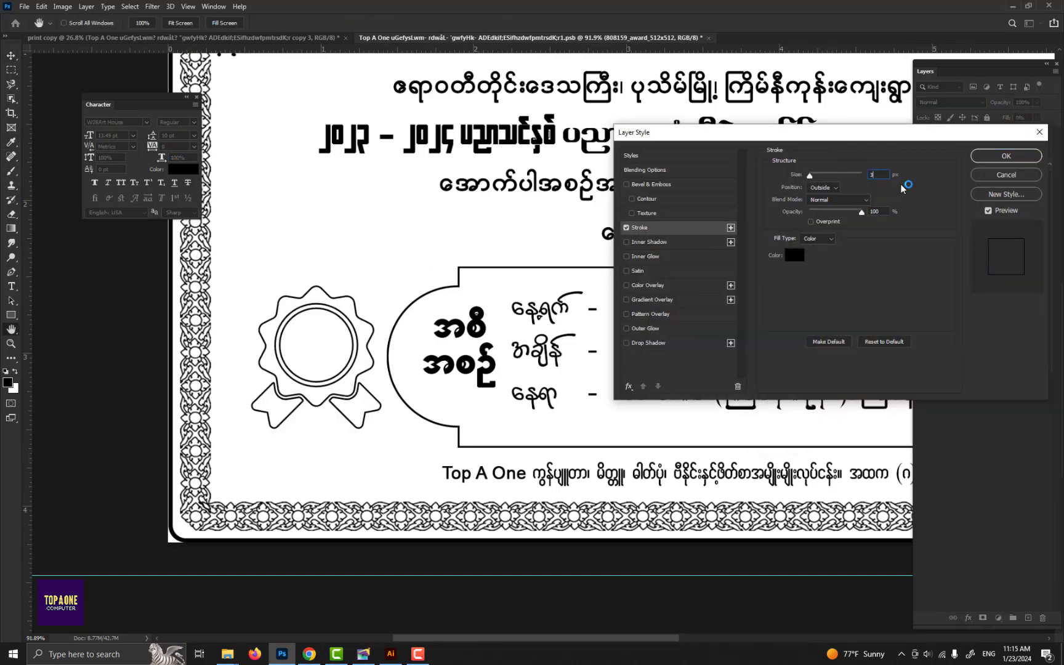
key(Return)
Move the badge graphic onto the schedule heading area
key(ctrl+0)
key(v)
scroll(179, 508, up, 3)
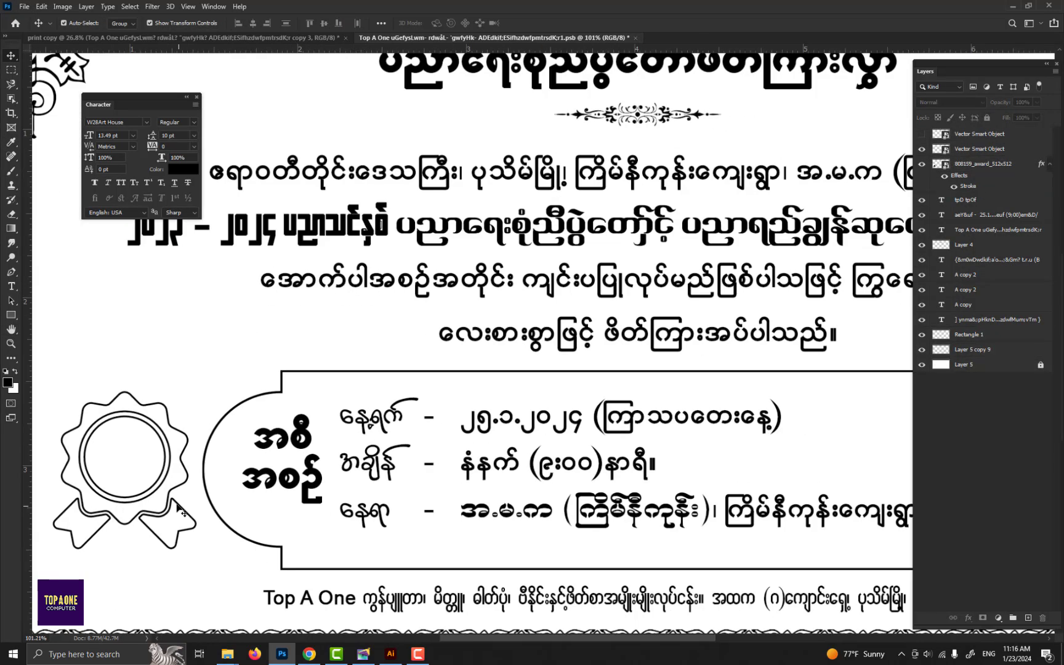
drag(177, 509, 182, 501)
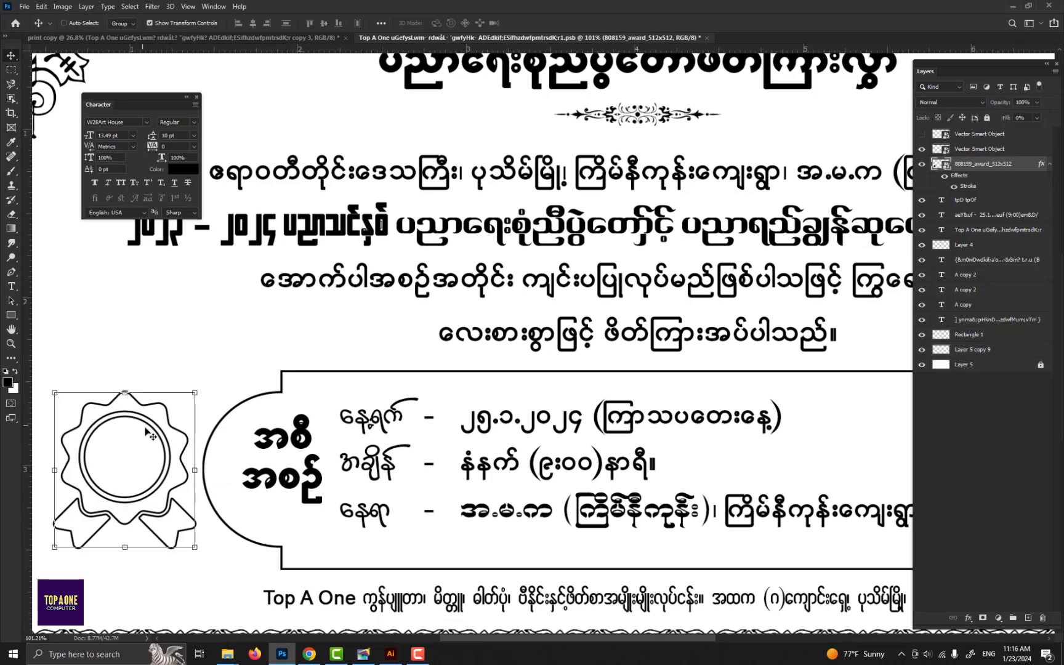
drag(166, 447, 304, 468)
Free Transform the badge to resize it and sit it left of the schedule box
key(ctrl+t)
drag(366, 567, 327, 509)
scroll(327, 509, down, 3)
mouse_move(403, 440)
mouse_down()
mouse_move(294, 420)
mouse_move(363, 348)
mouse_up()
drag(308, 407, 264, 378)
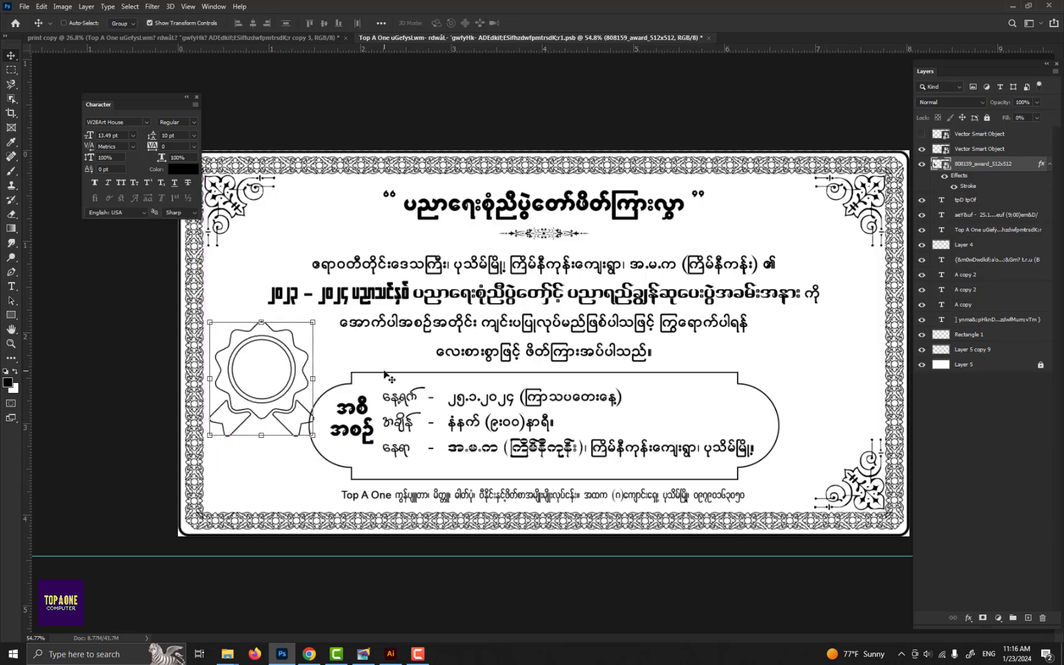
key(Return)
Move the အစိ အစဉ် heading text inside the badge
click(372, 375)
key(m)
drag(273, 333, 354, 489)
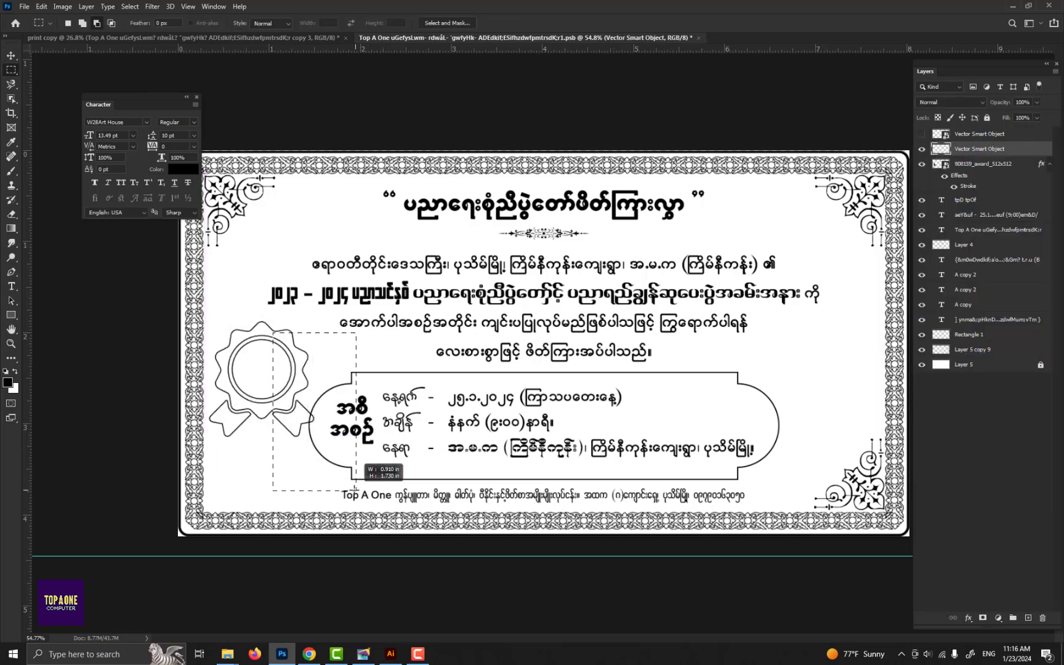
key(v)
mouse_move(287, 354)
mouse_down()
mouse_move(340, 395)
mouse_move(318, 413)
mouse_up()
scroll(543, 344, up, 2)
scroll(481, 385, down, 3)
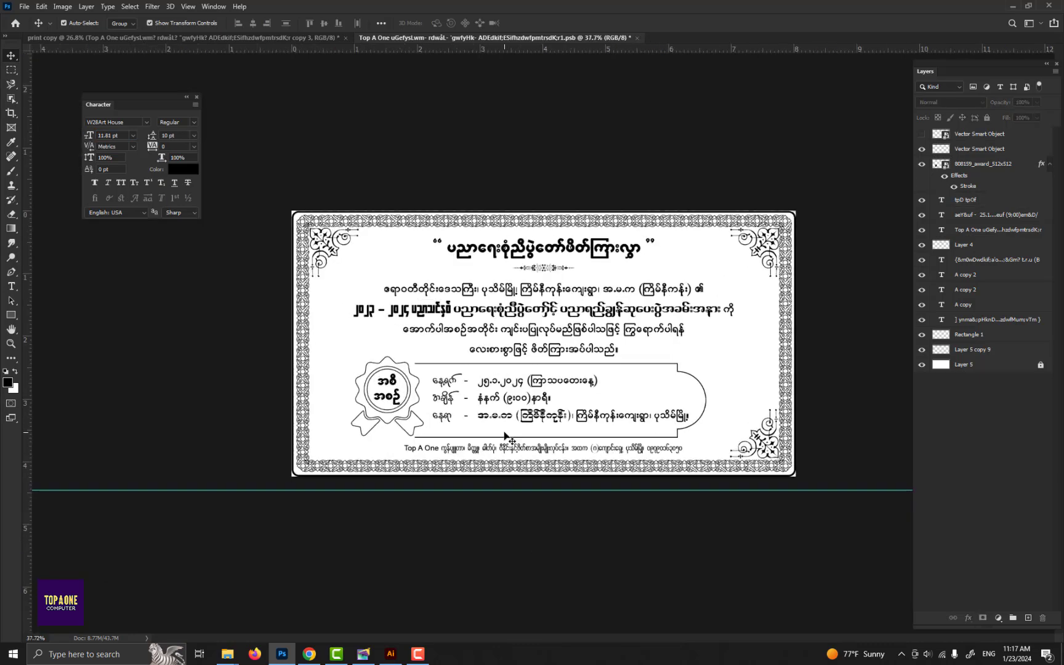
Change the card's date text to 25.1.2024
scroll(481, 384, up, 2)
double_click(478, 396)
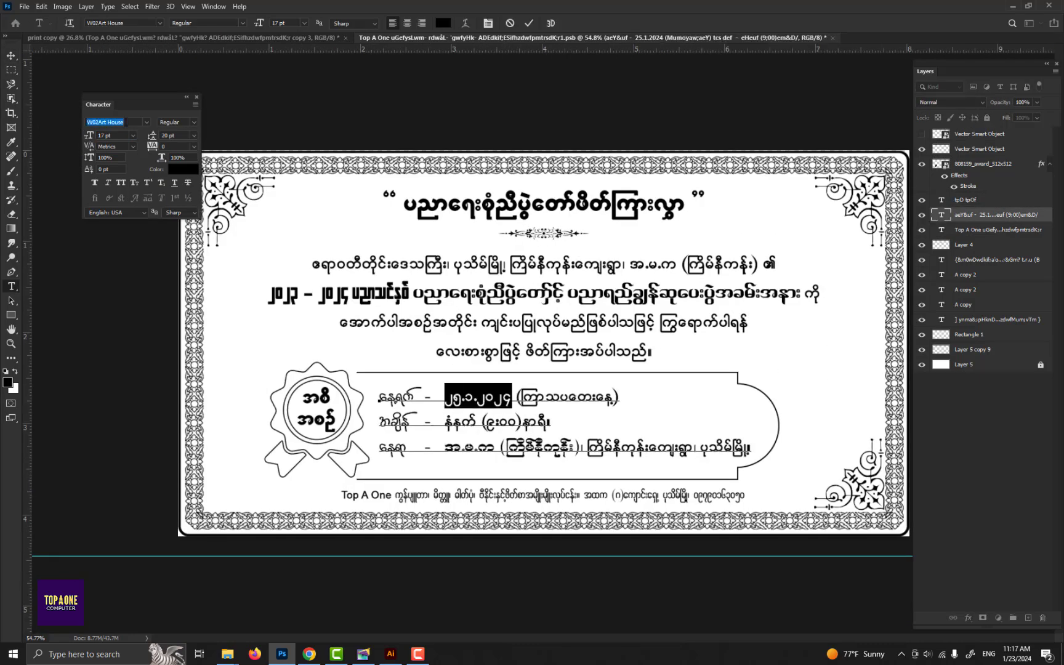
key(Escape)
key(v)
scroll(518, 382, down, 1)
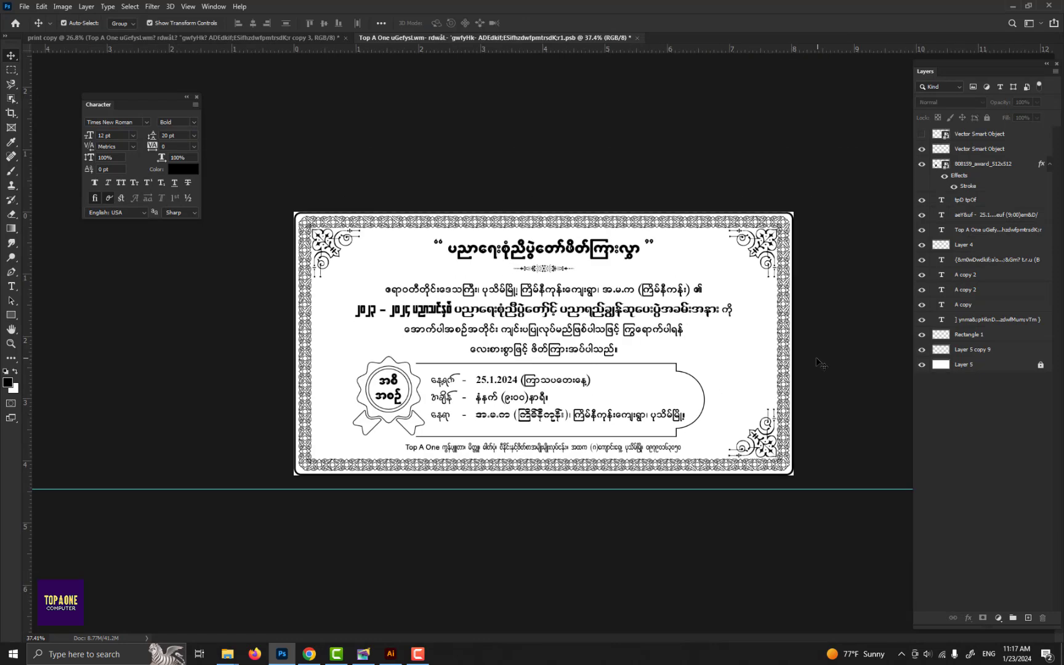
scroll(519, 382, down, 1)
scroll(519, 382, up, 1)
scroll(519, 382, down, 2)
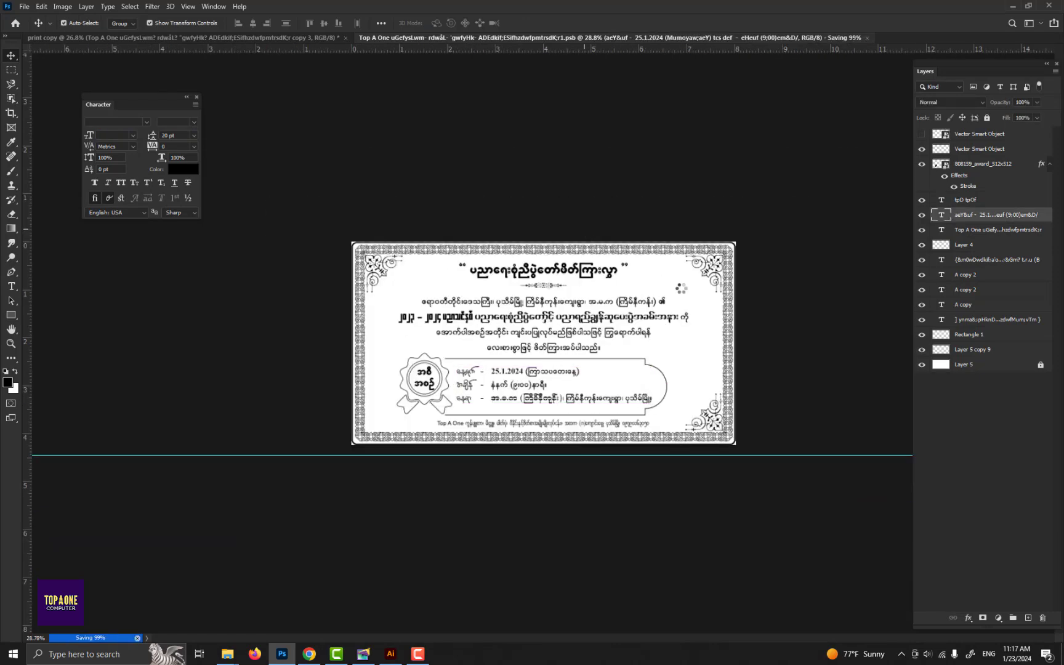
scroll(681, 288, up, 3)
Edit the paragraph text on the card and commit the change
key(t)
click(537, 302)
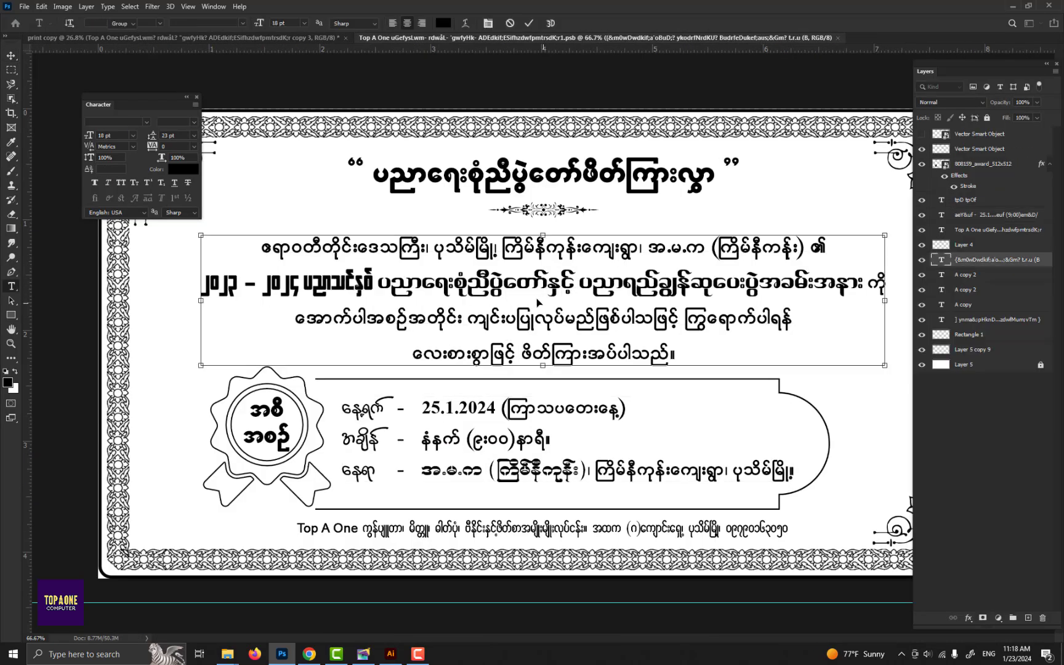
scroll(537, 302, down, 1)
key(Escape)
key(v)
click(626, 101)
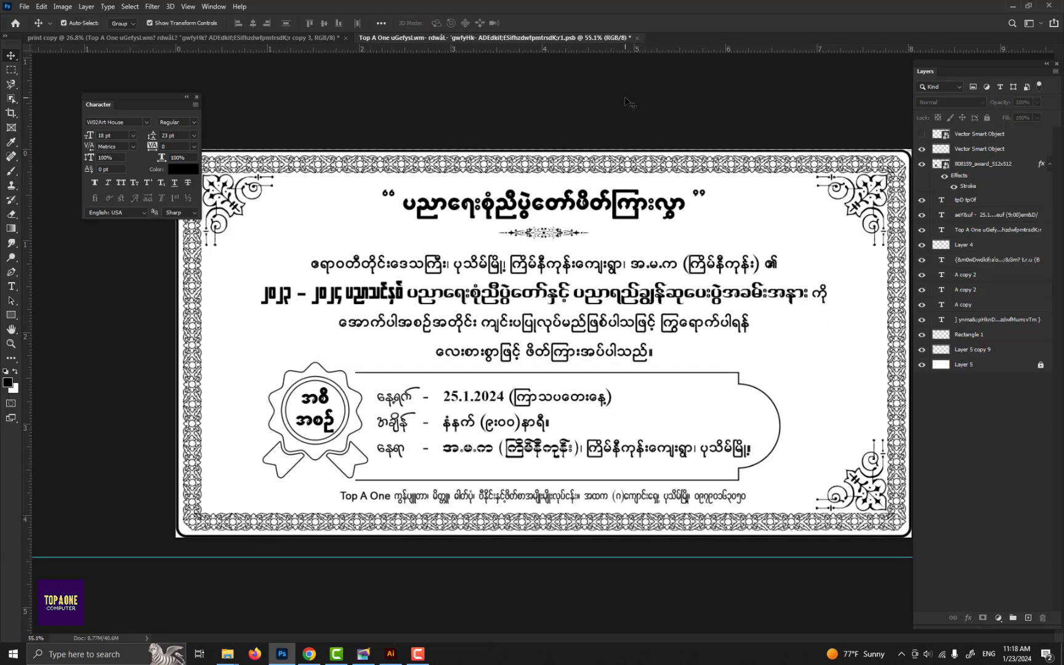
scroll(540, 301, down, 1)
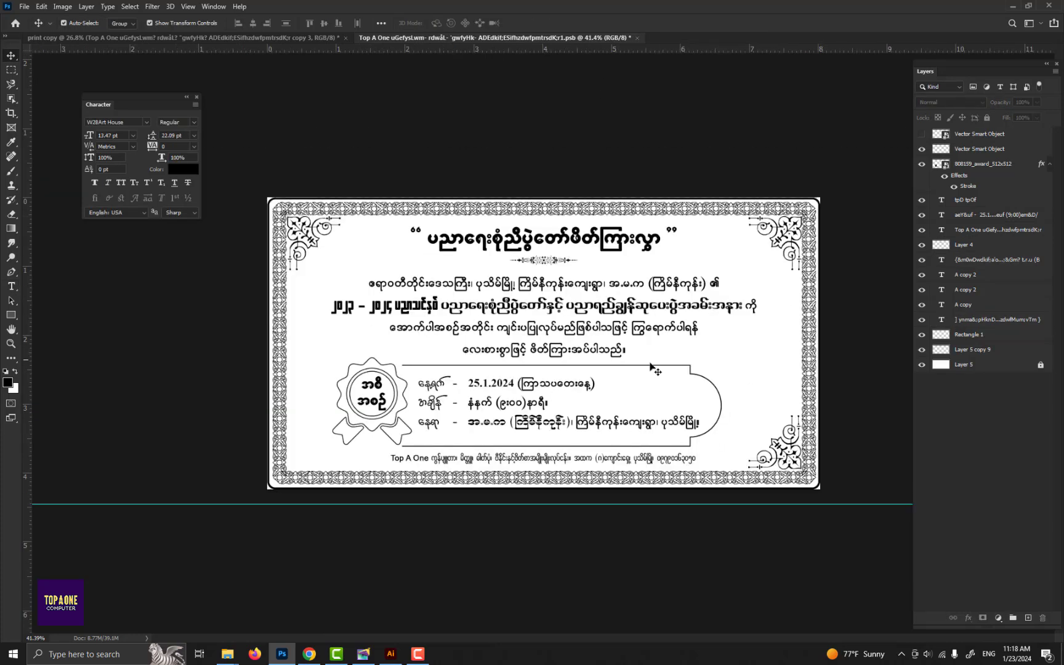
Save the updated card .psb and close it to return to the print sheet
key(ctrl+s)
key(ctrl+w)
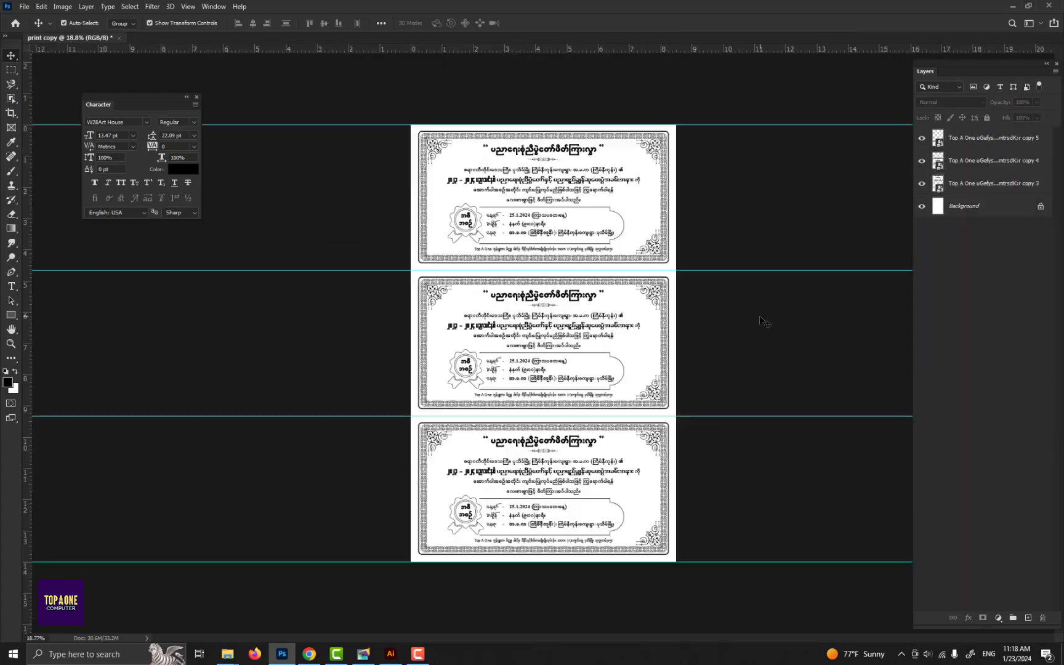
scroll(354, 349, up, 2)
scroll(355, 350, down, 1)
scroll(354, 349, down, 2)
Save the print sheet as 'print copy'
key(ctrl+shift+s)
text(w)
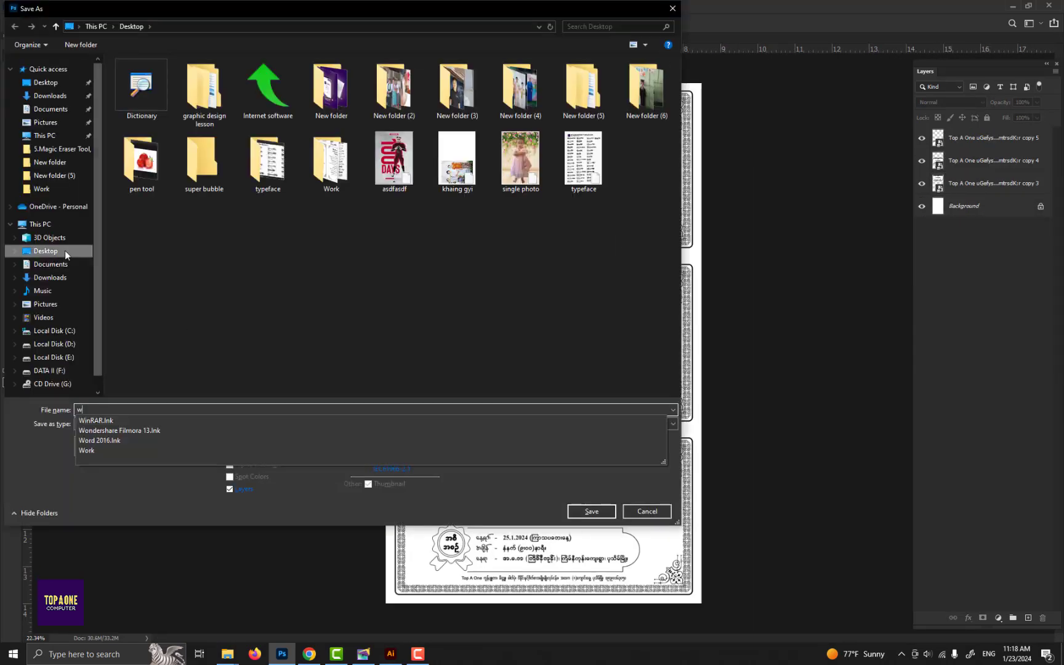
text(print copy)
key(Return)
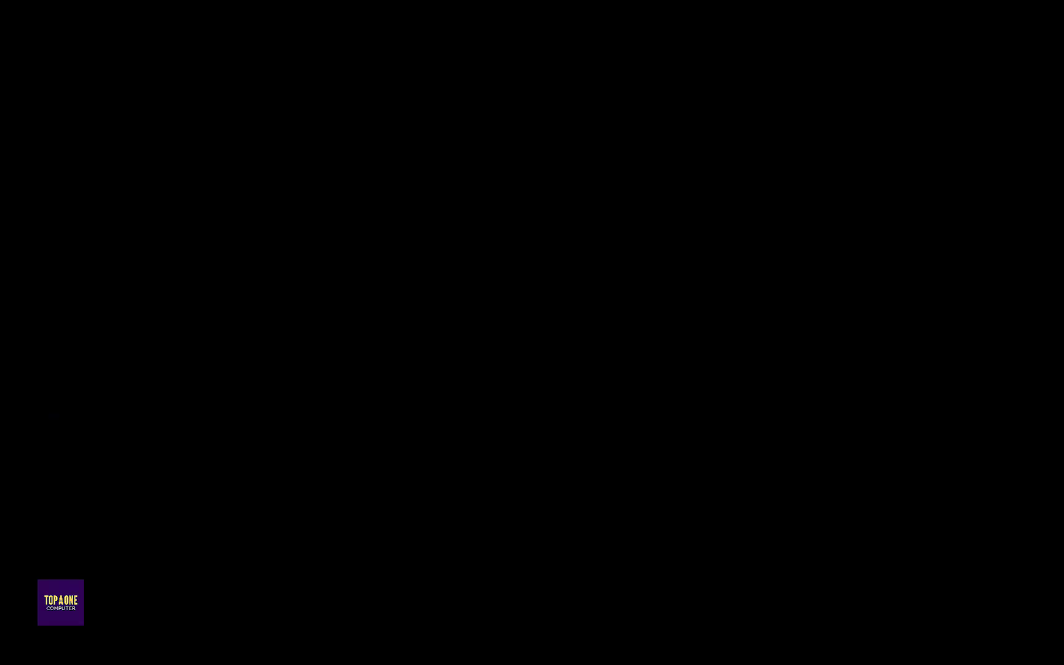